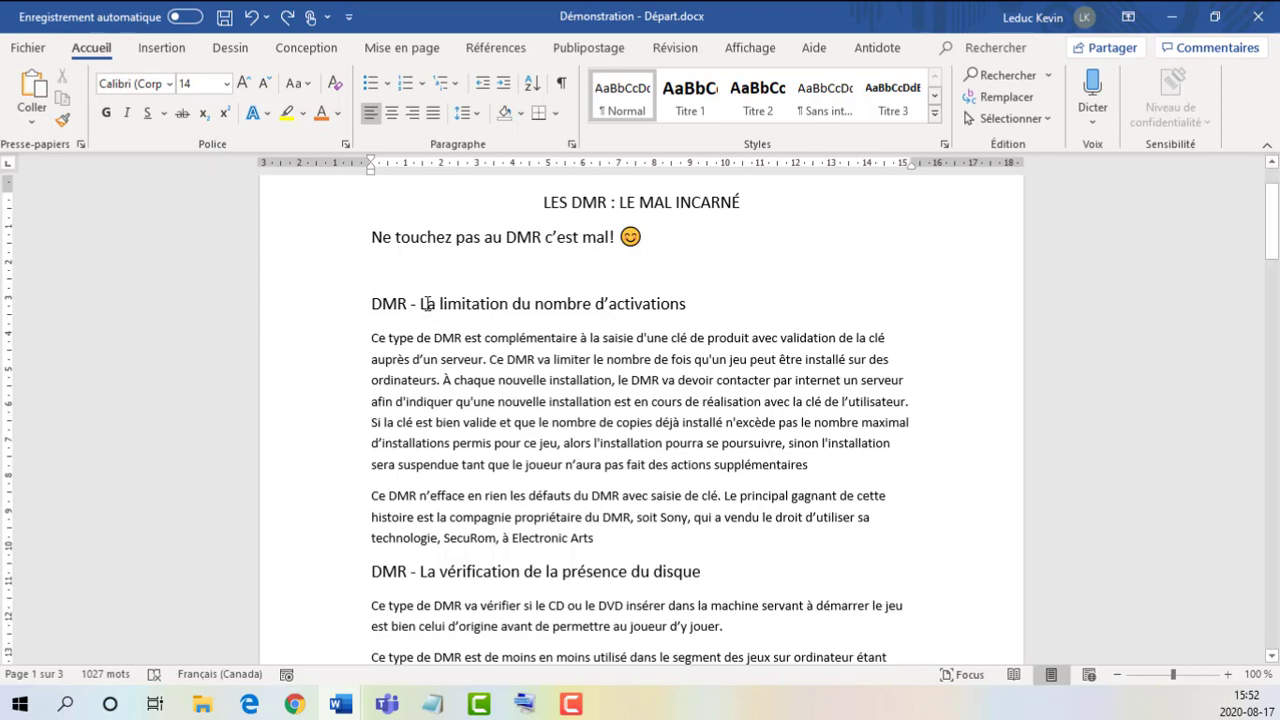
Underline "La limitation du nombre d'activations" in the first section heading
drag(421, 303, 673, 303)
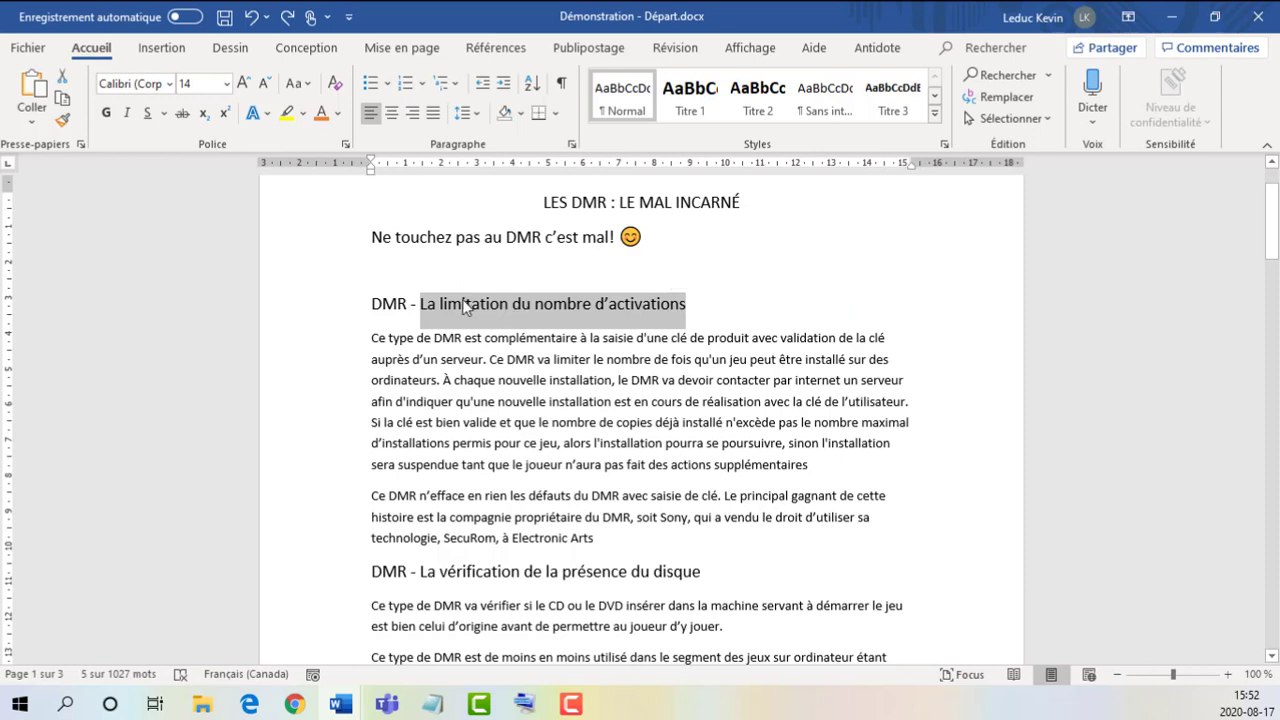
click(149, 116)
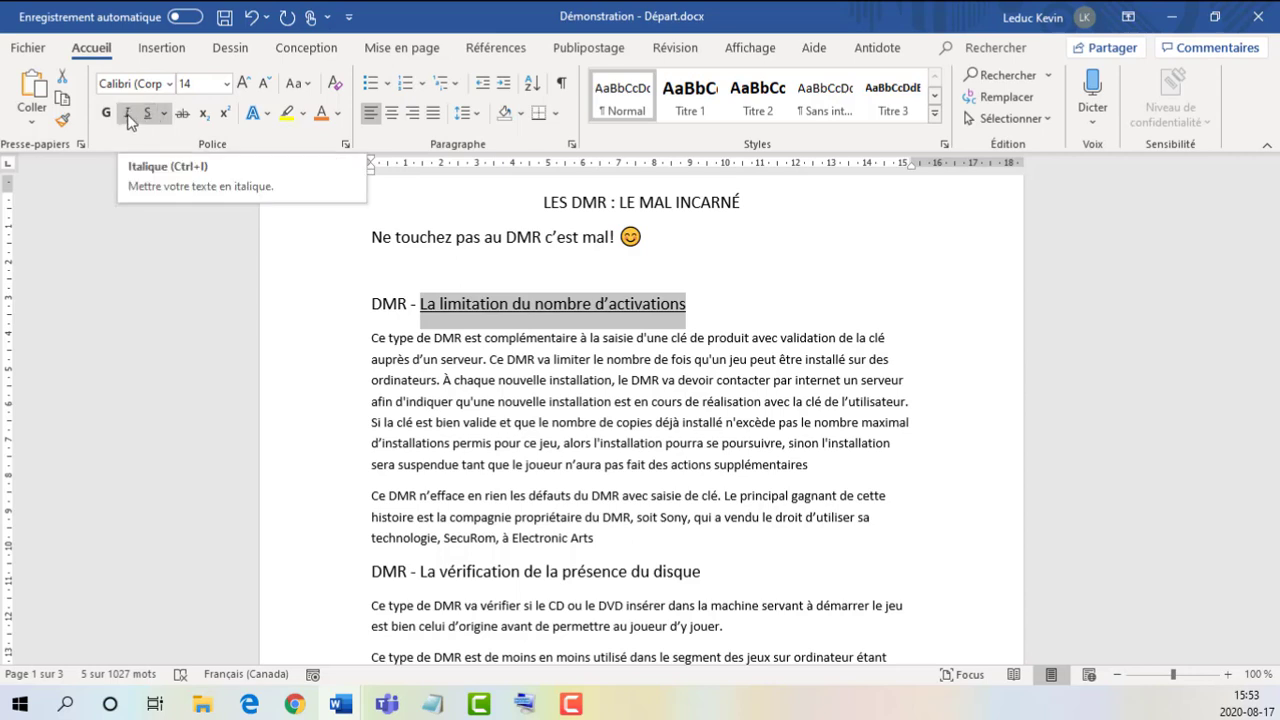
Try italic and bold in turn on the underlined heading text, removing each one again
click(128, 118)
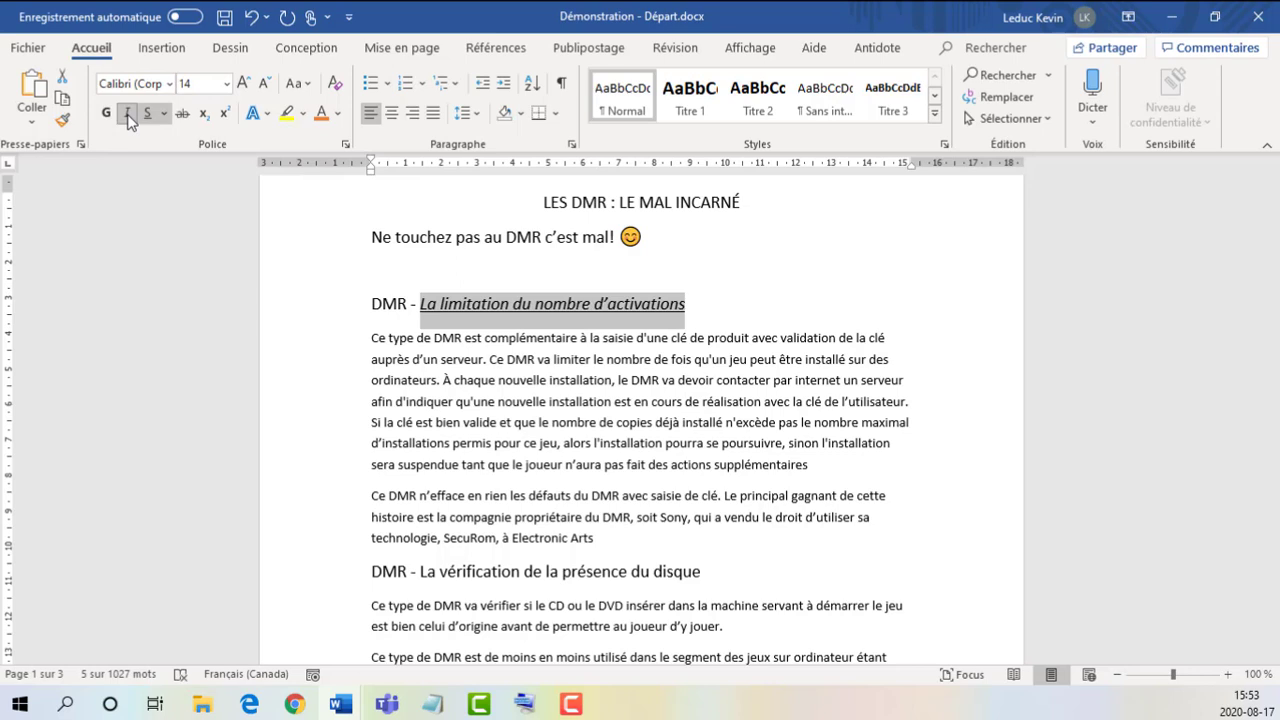
click(128, 118)
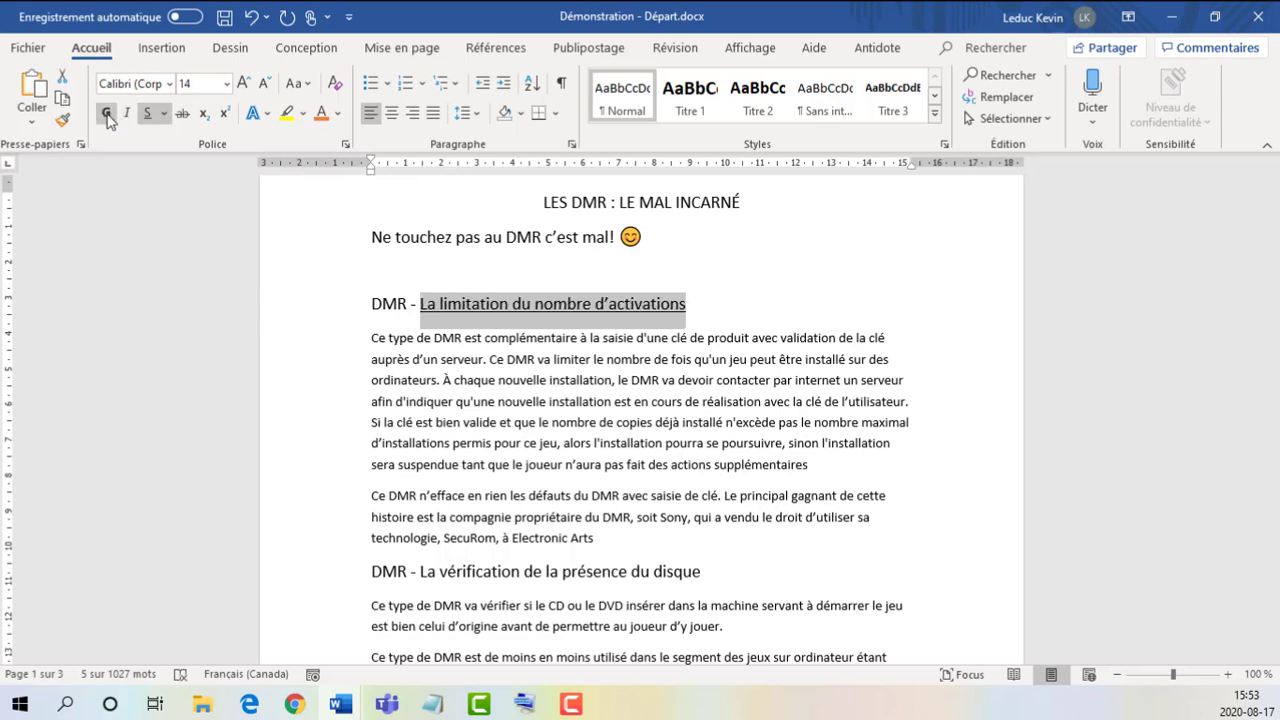
click(109, 120)
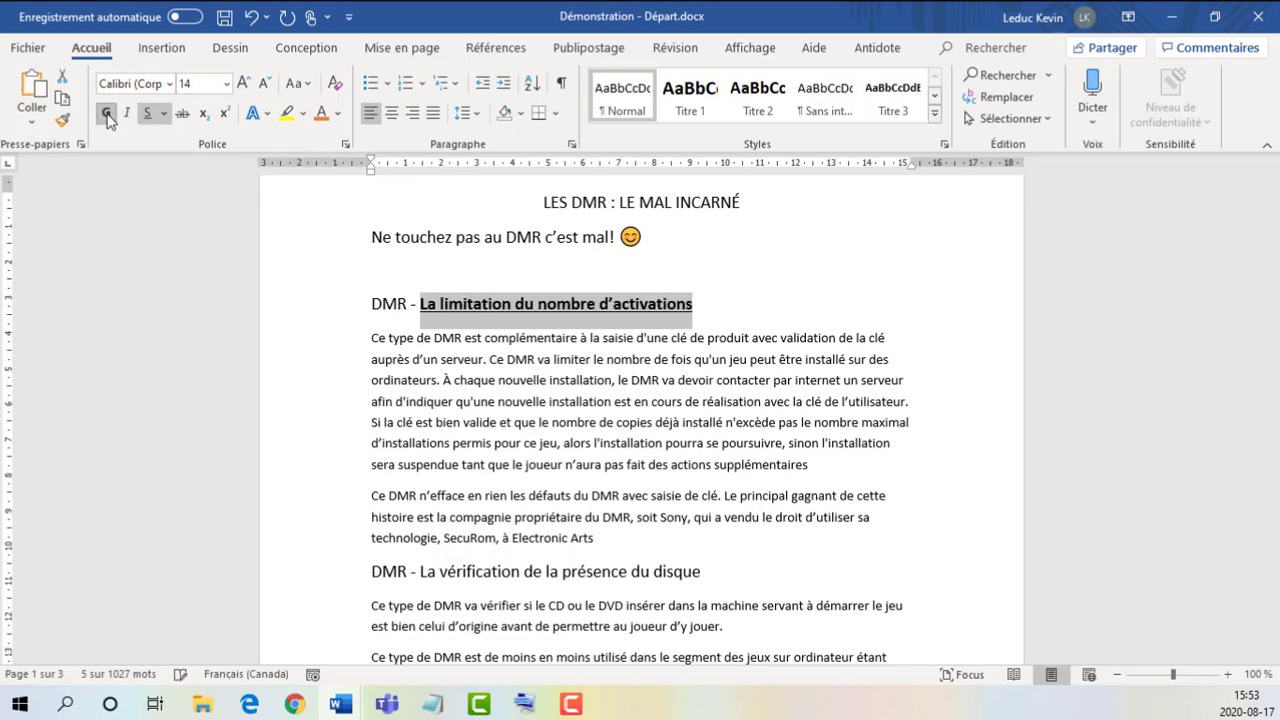
click(109, 120)
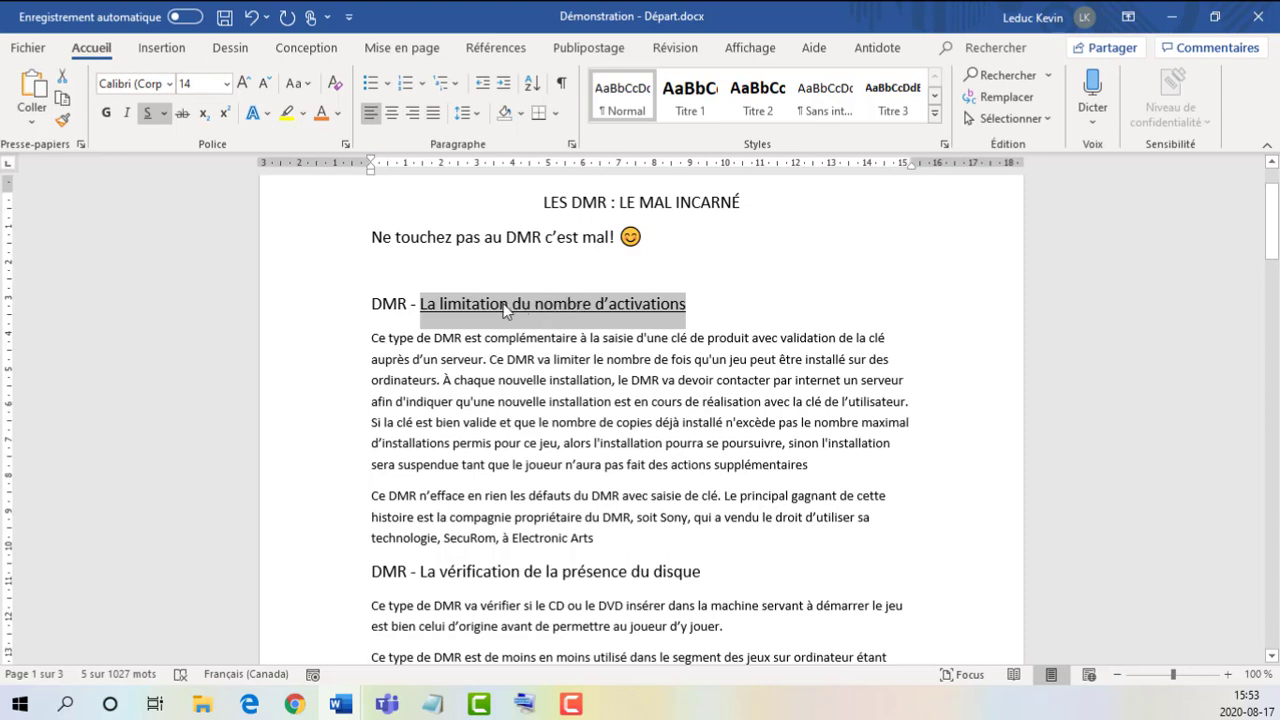
Convert the word "limitation" in the first section heading to uppercase (MAJUSCULES)
click(458, 305)
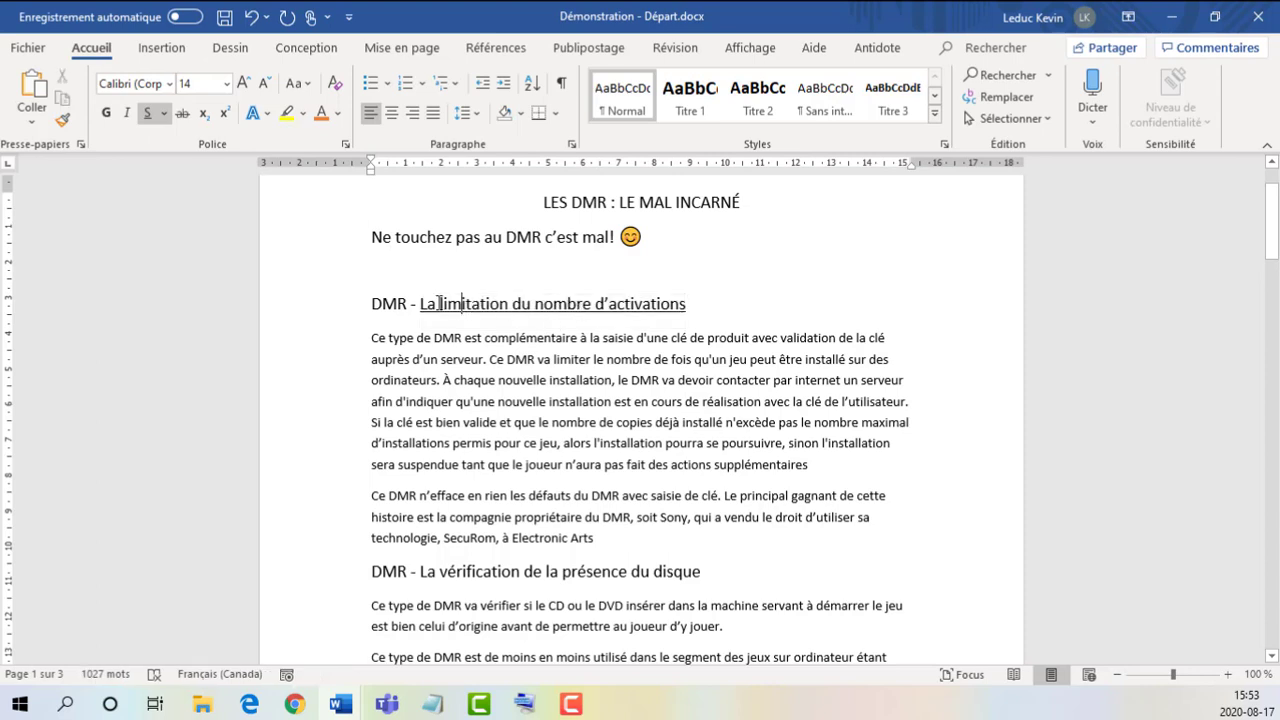
mouse_move(436, 303)
mouse_down()
mouse_move(488, 303)
mouse_move(440, 304)
mouse_up()
click(488, 303)
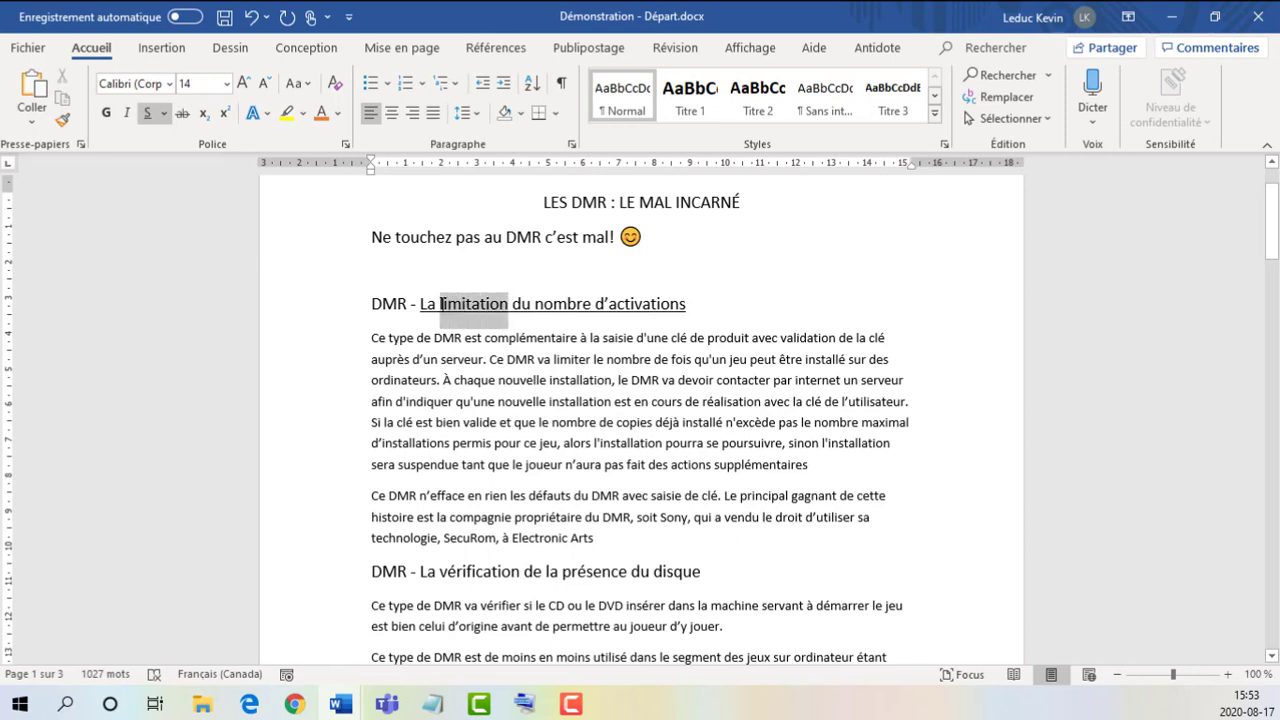
click(440, 304)
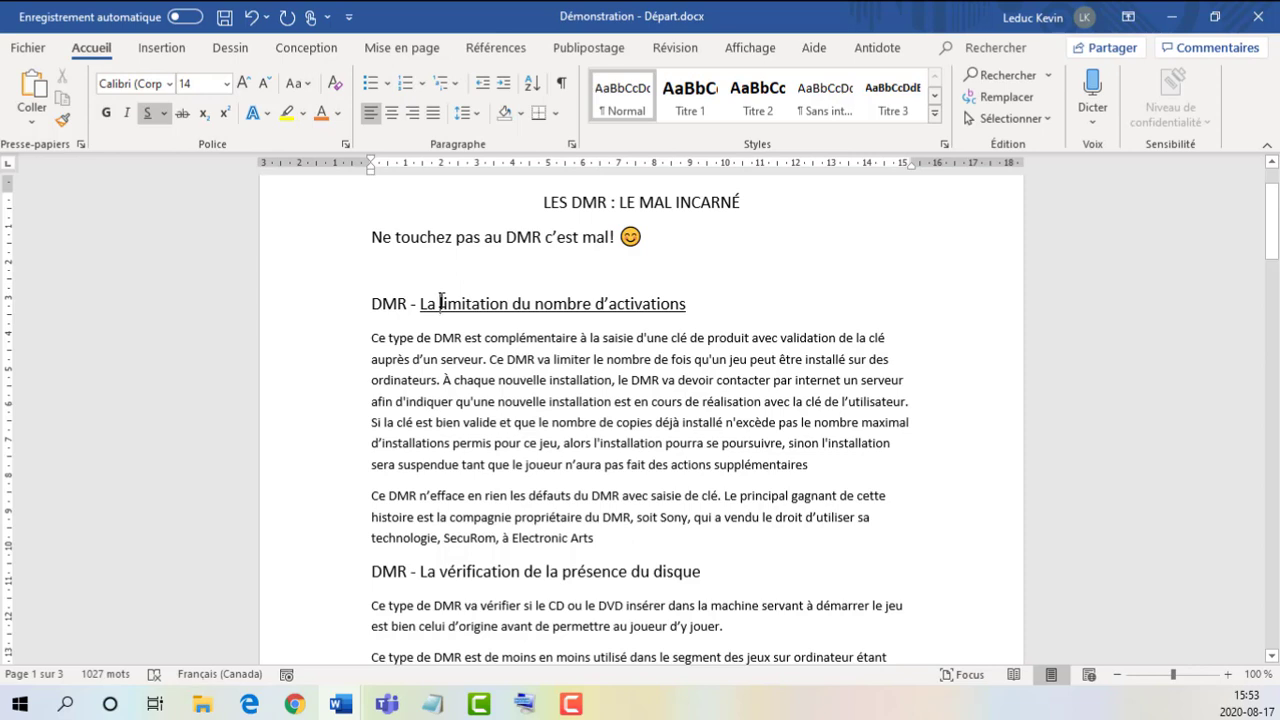
double_click(483, 308)
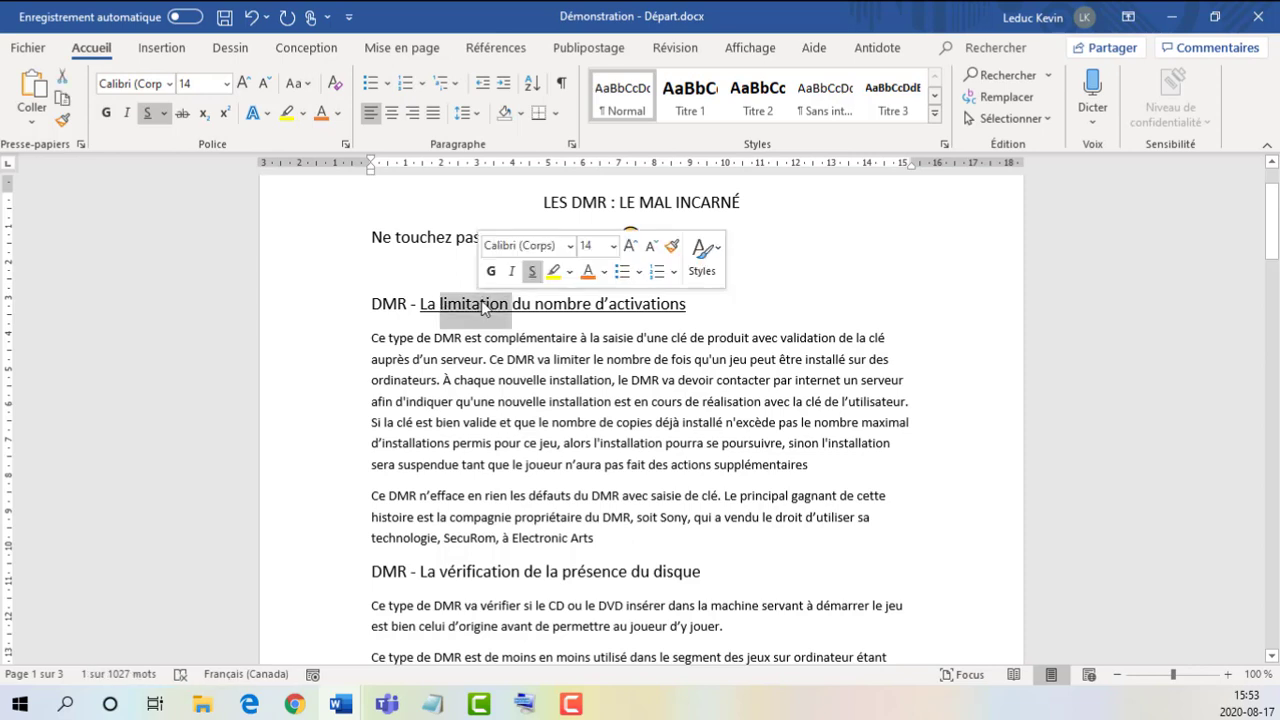
click(305, 89)
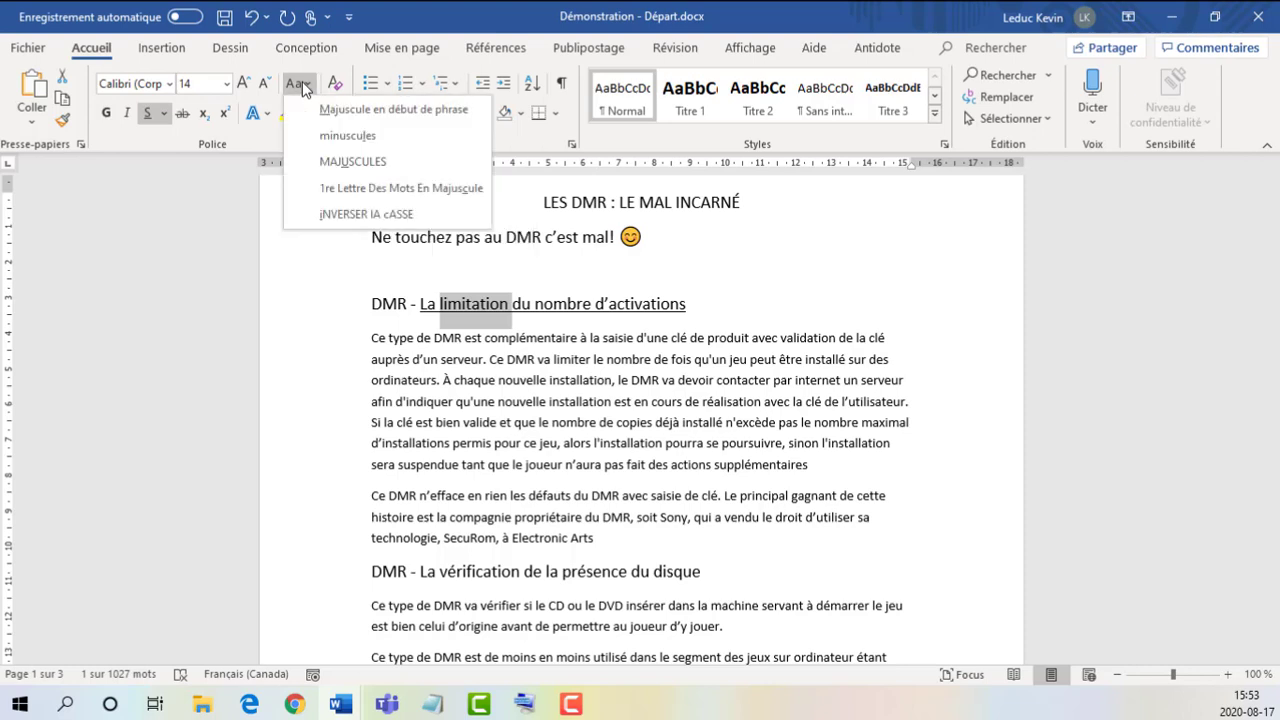
click(357, 167)
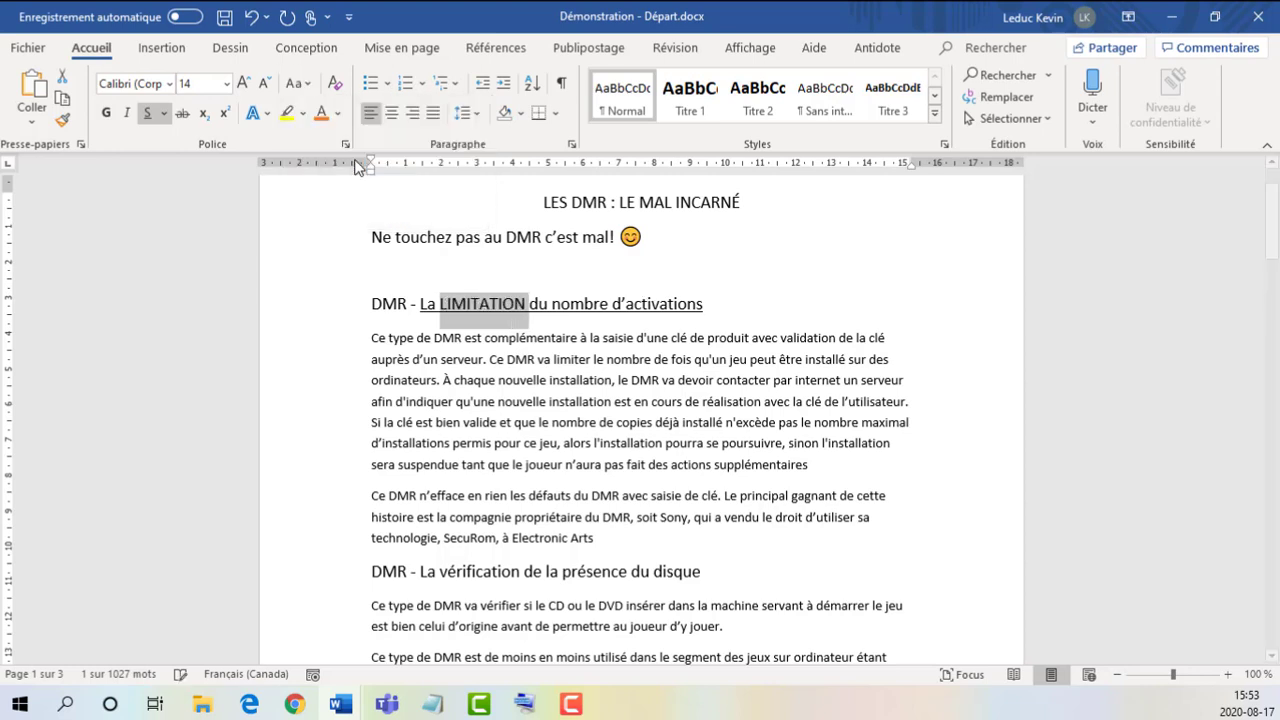
Highlight the letters "LIMIT" of the word "LIMITATION" in the heading in yellow
click(465, 303)
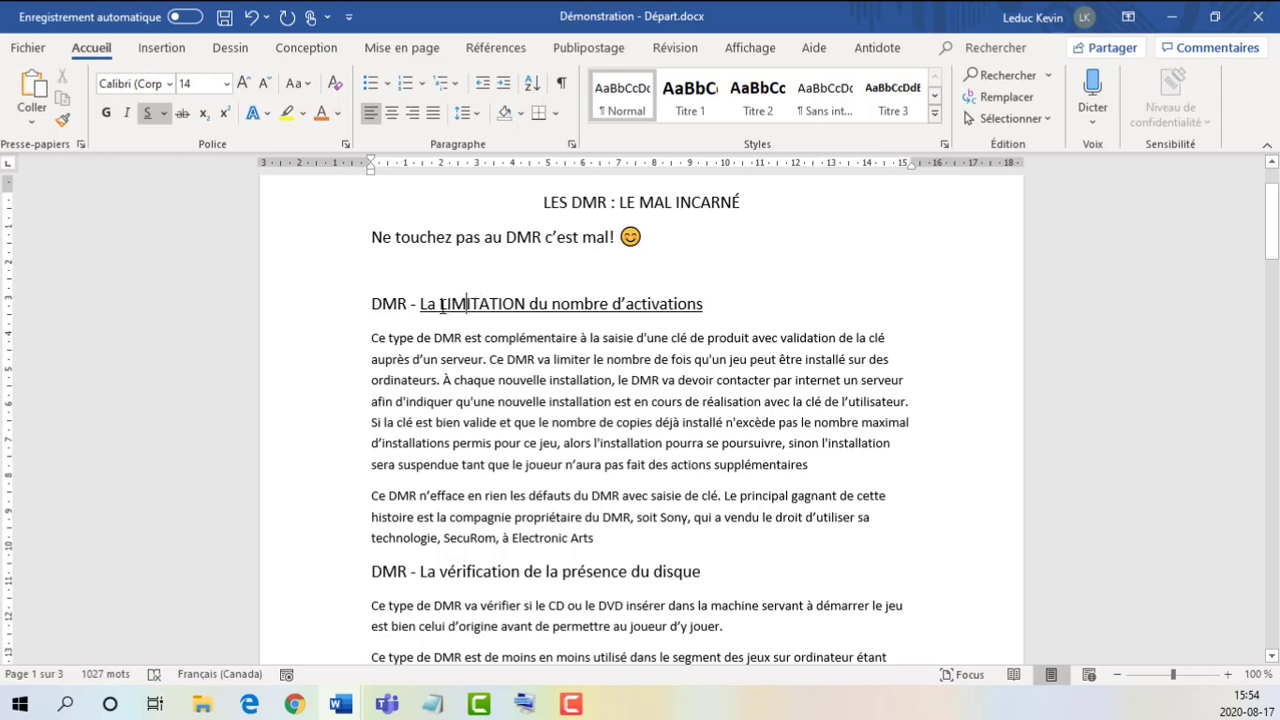
drag(440, 305, 477, 306)
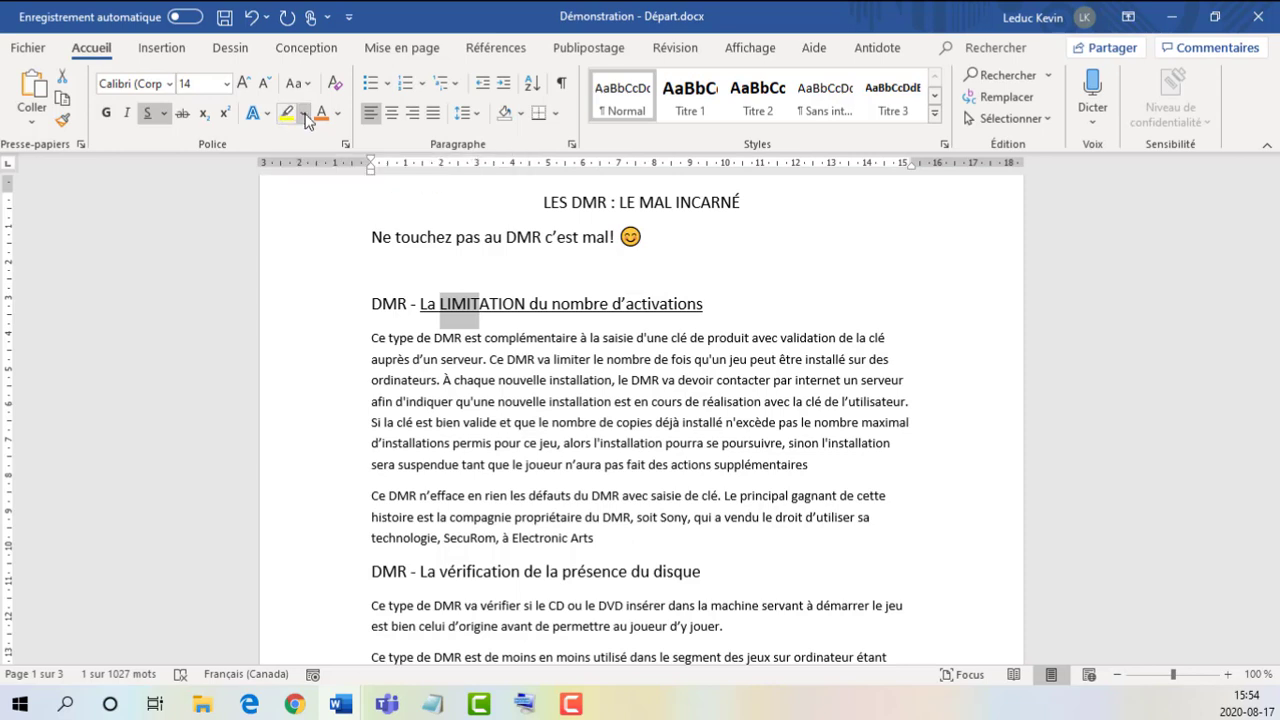
click(305, 115)
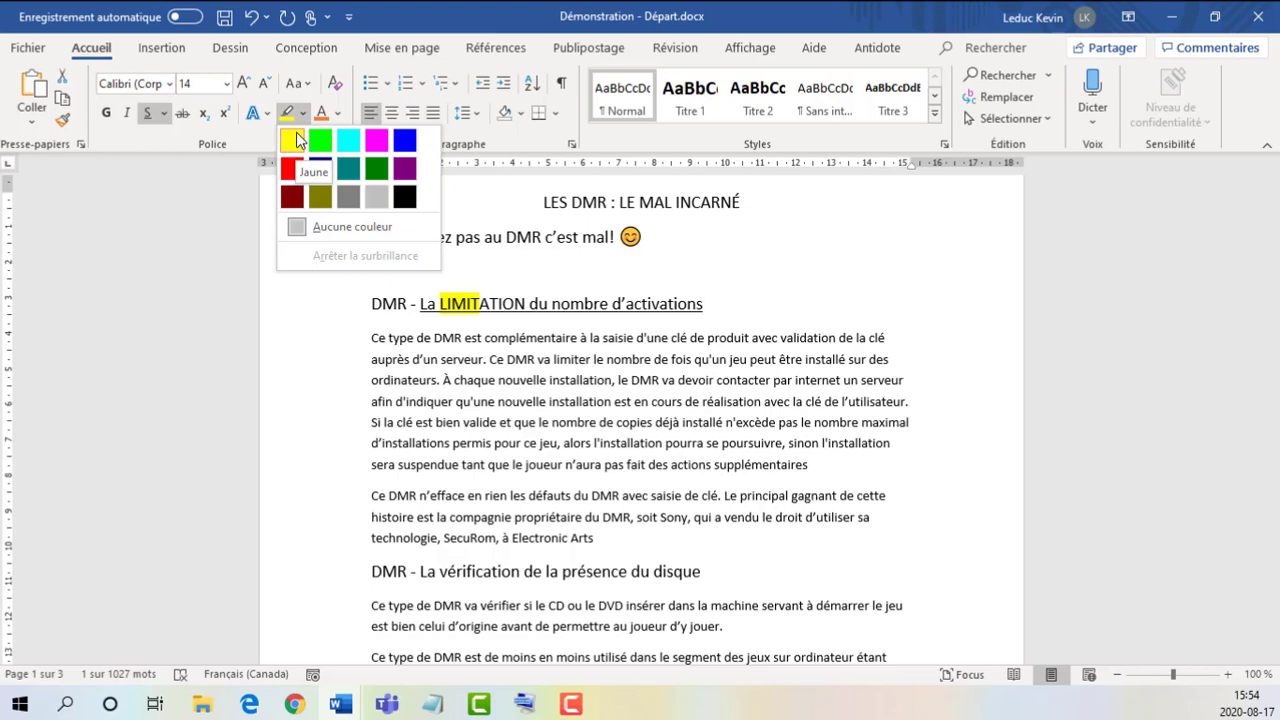
click(294, 139)
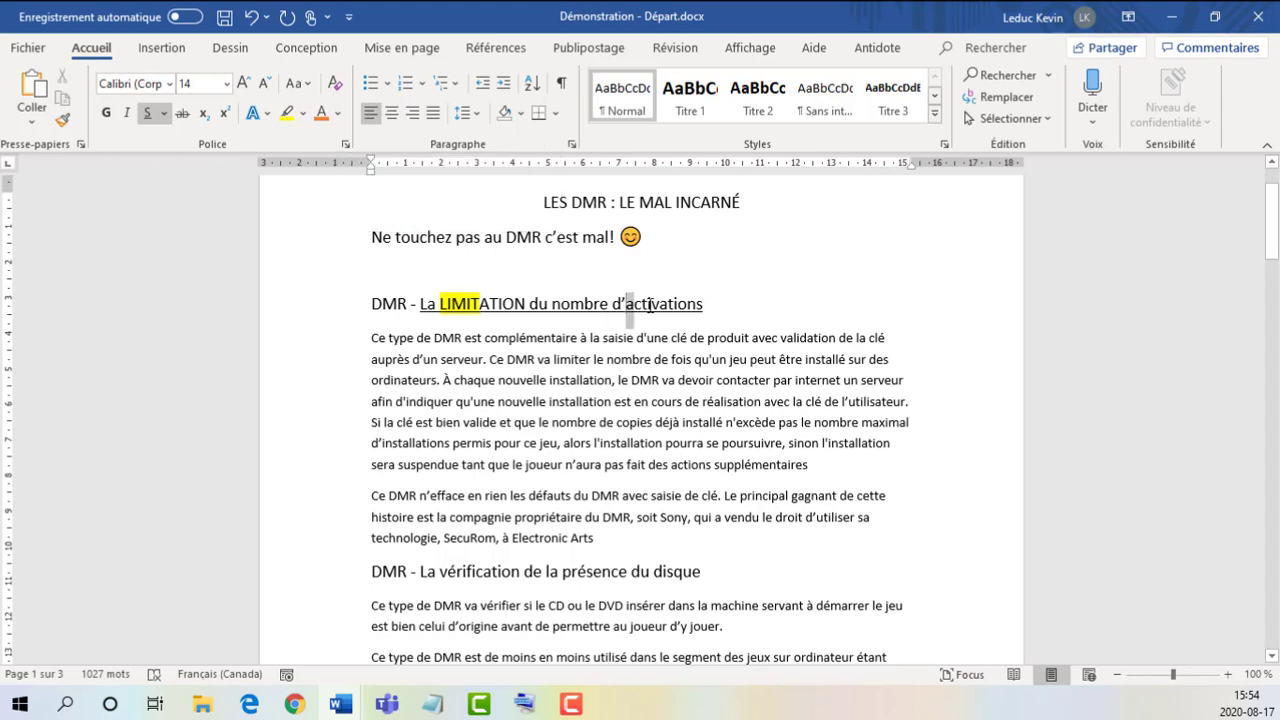
Set the font colour of the word "activations" in the heading to the theme's orange
drag(650, 305, 710, 305)
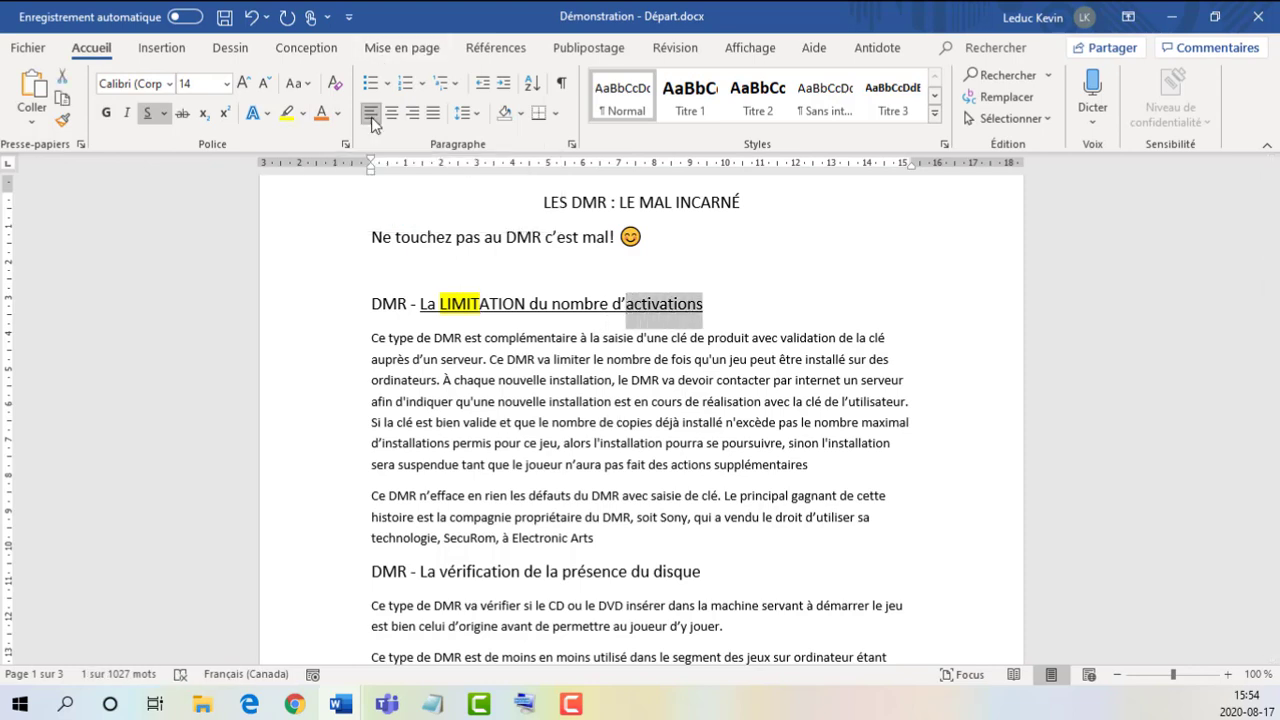
click(338, 113)
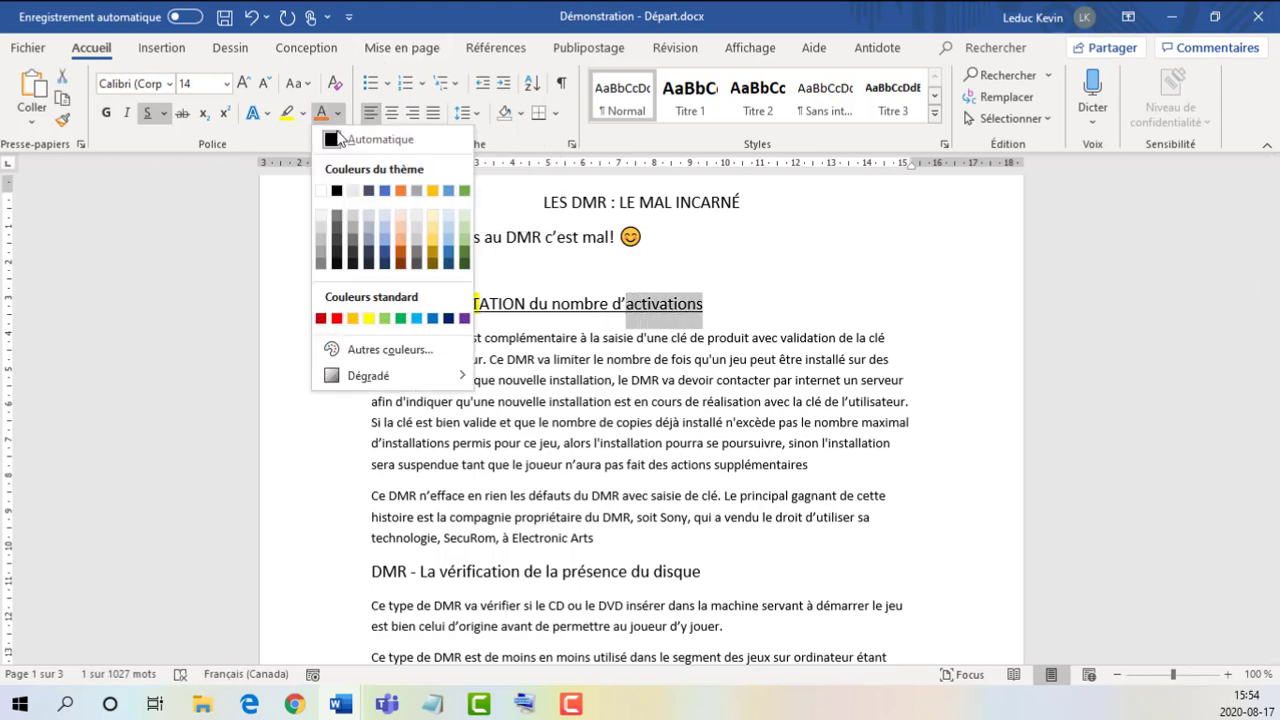
click(403, 191)
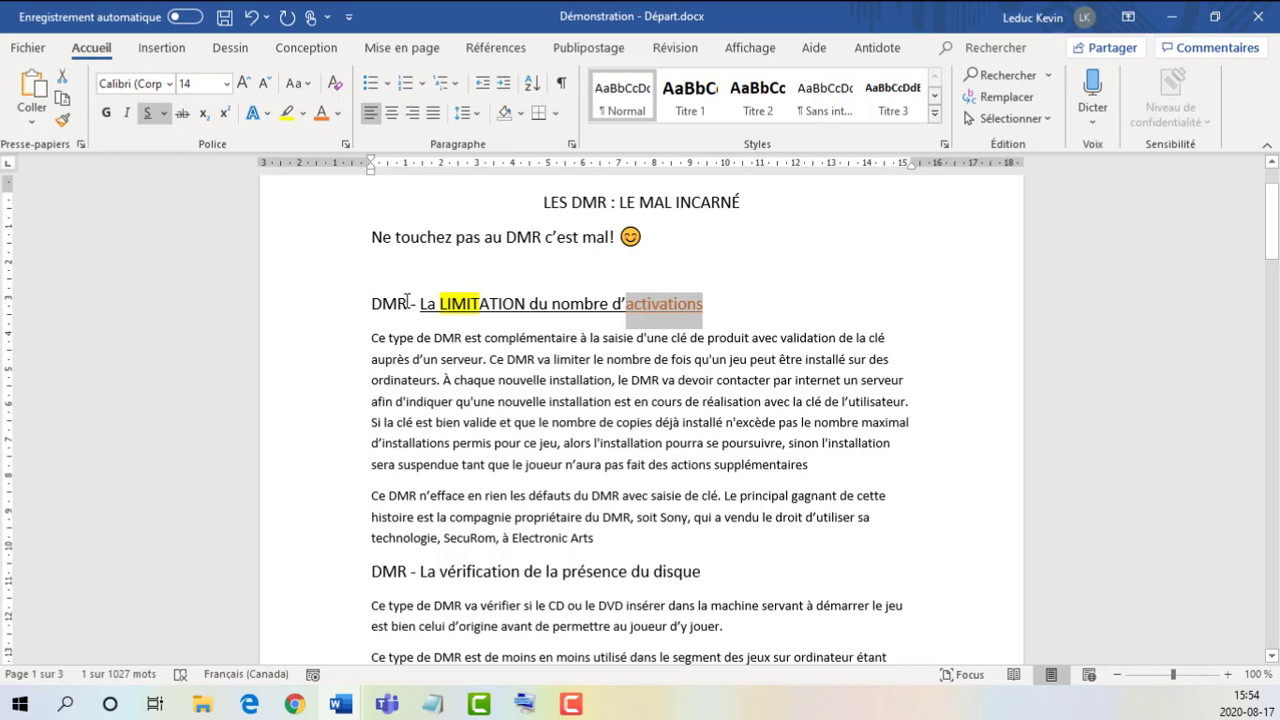
Make the word "DMR" at the start of the first section heading bold
drag(406, 299, 374, 299)
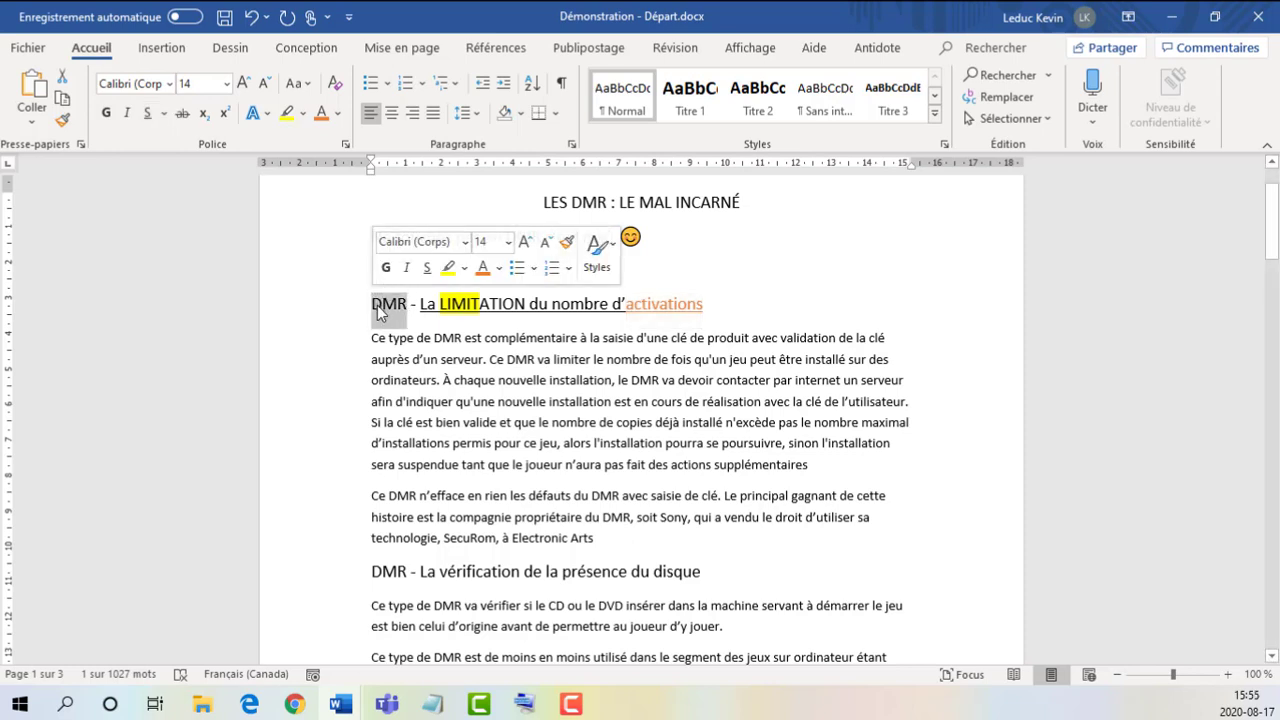
click(382, 304)
drag(406, 305, 379, 313)
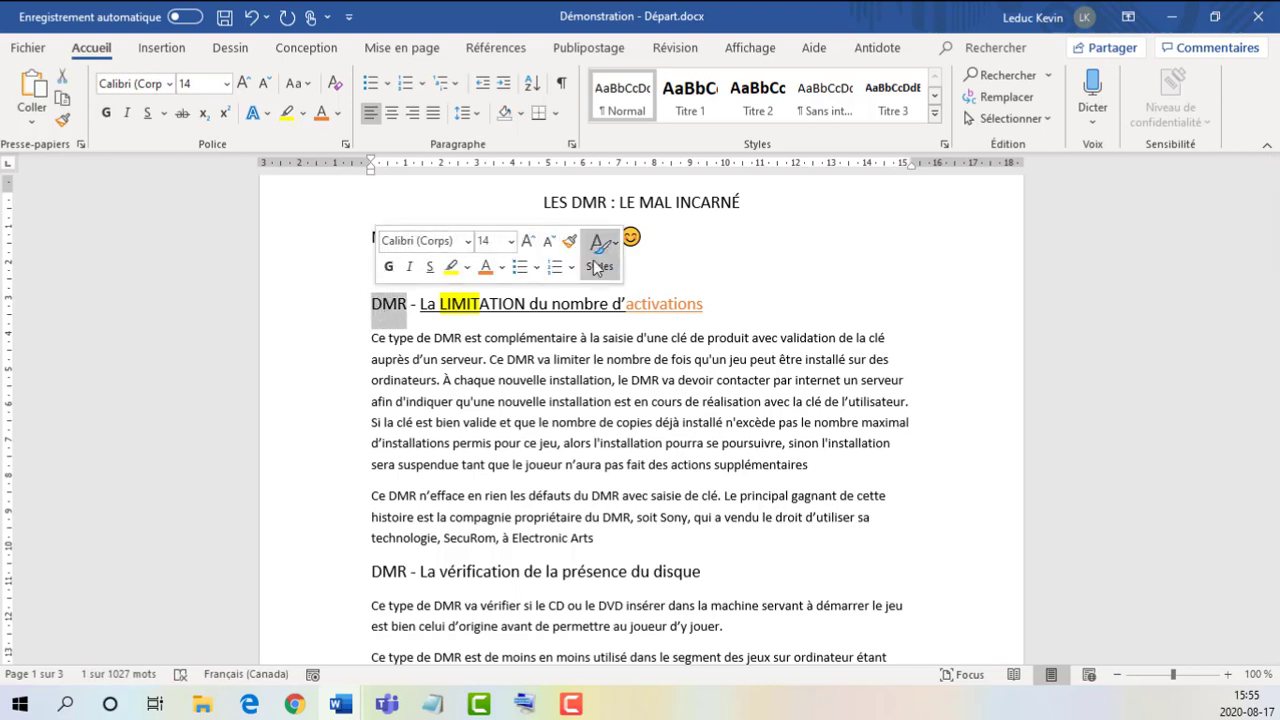
click(405, 306)
double_click(400, 308)
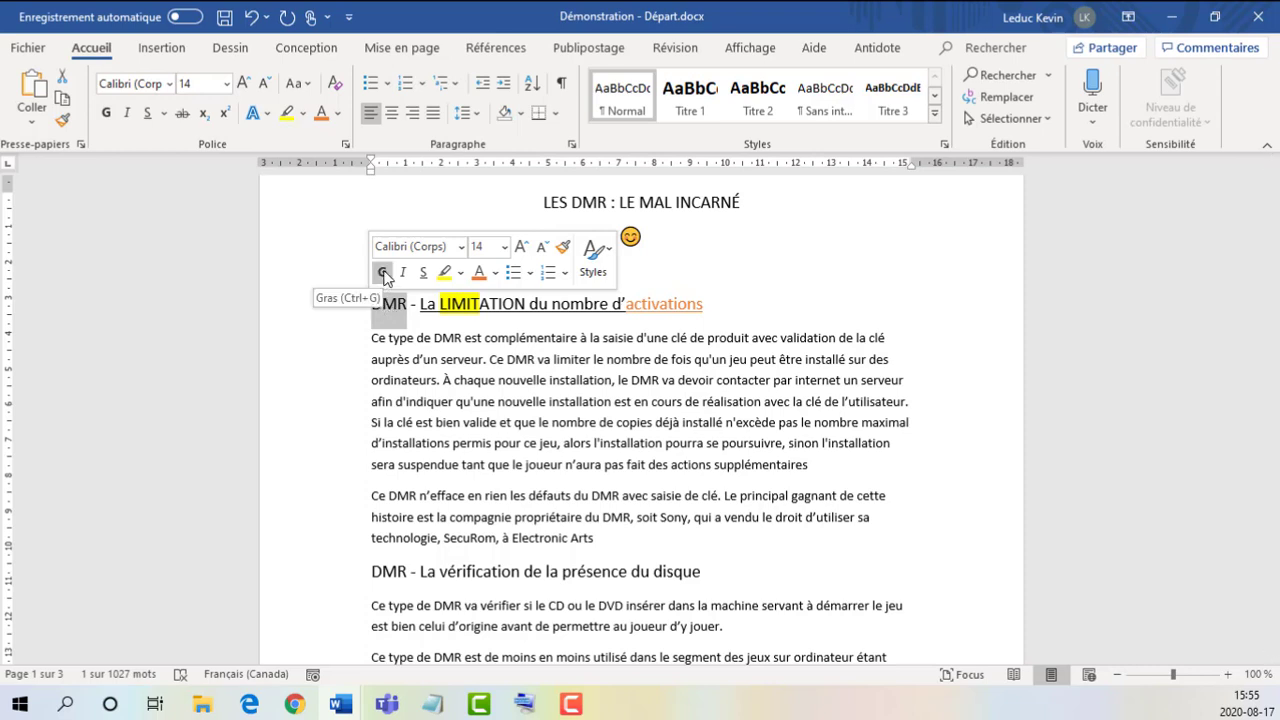
click(384, 276)
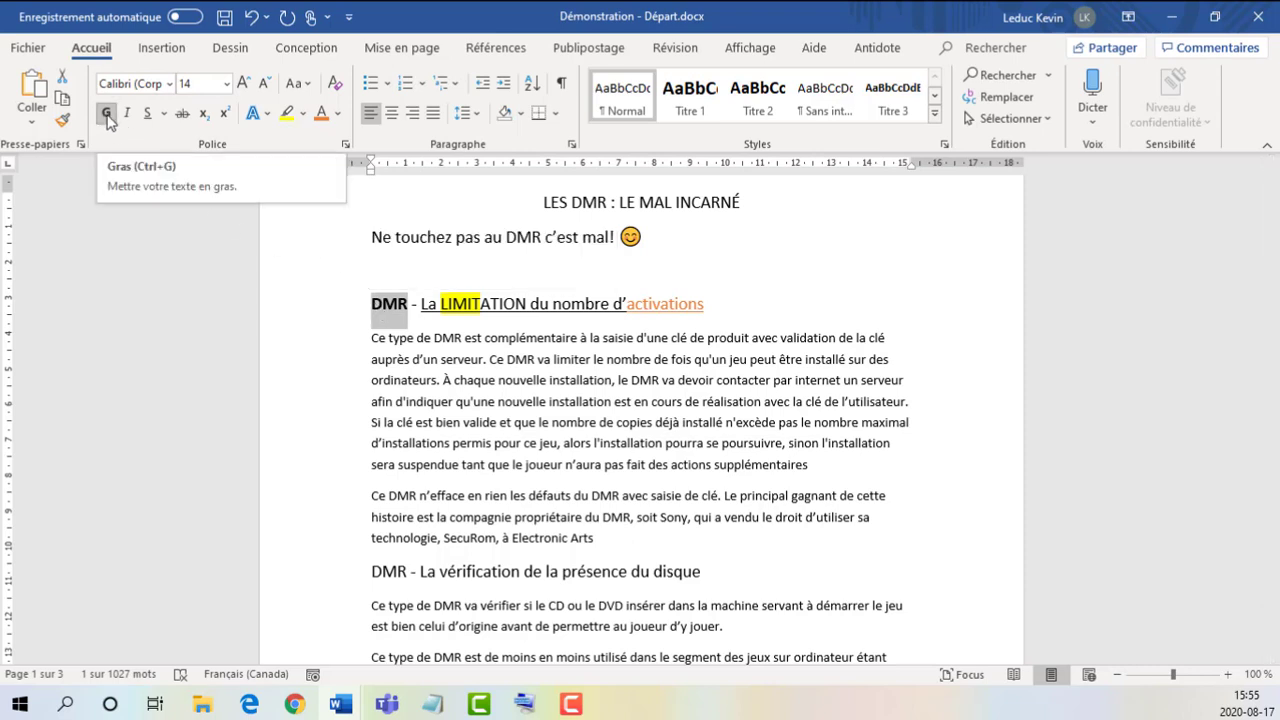
click(403, 307)
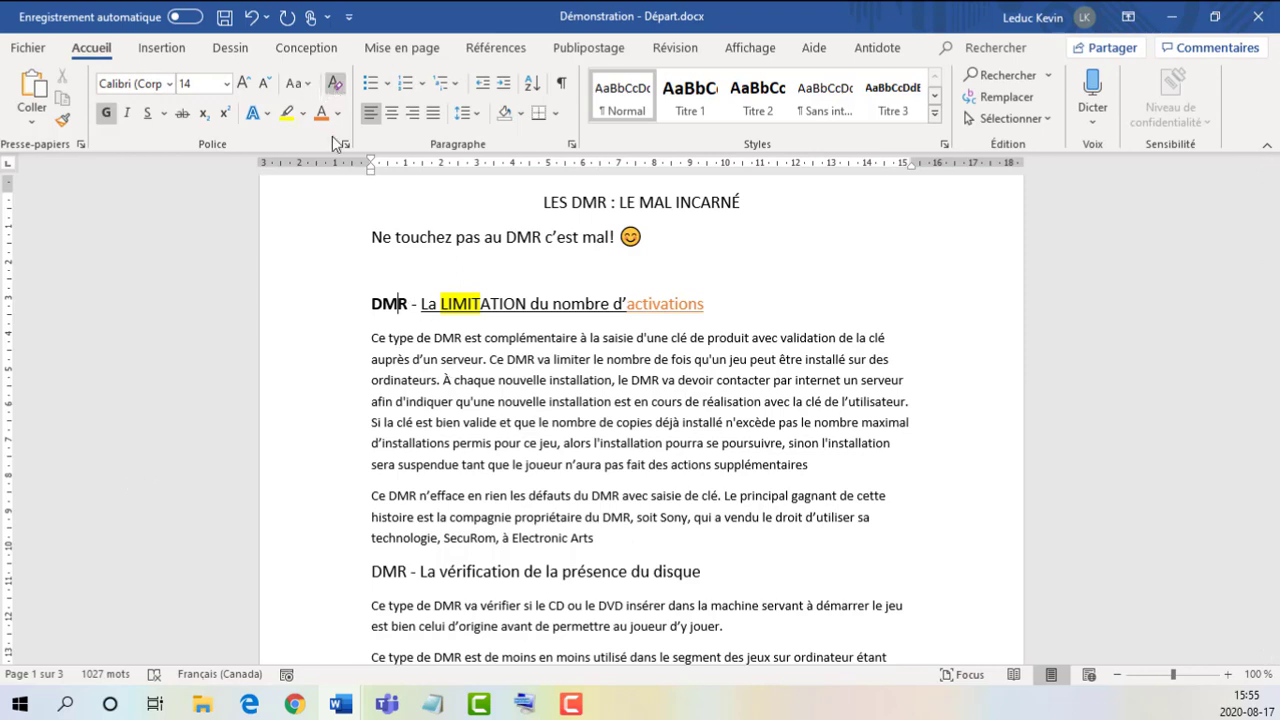
Select the first sentence of the paragraph below the heading, ending in "auprès d'un serveur.", and open the full font settings for it
click(587, 362)
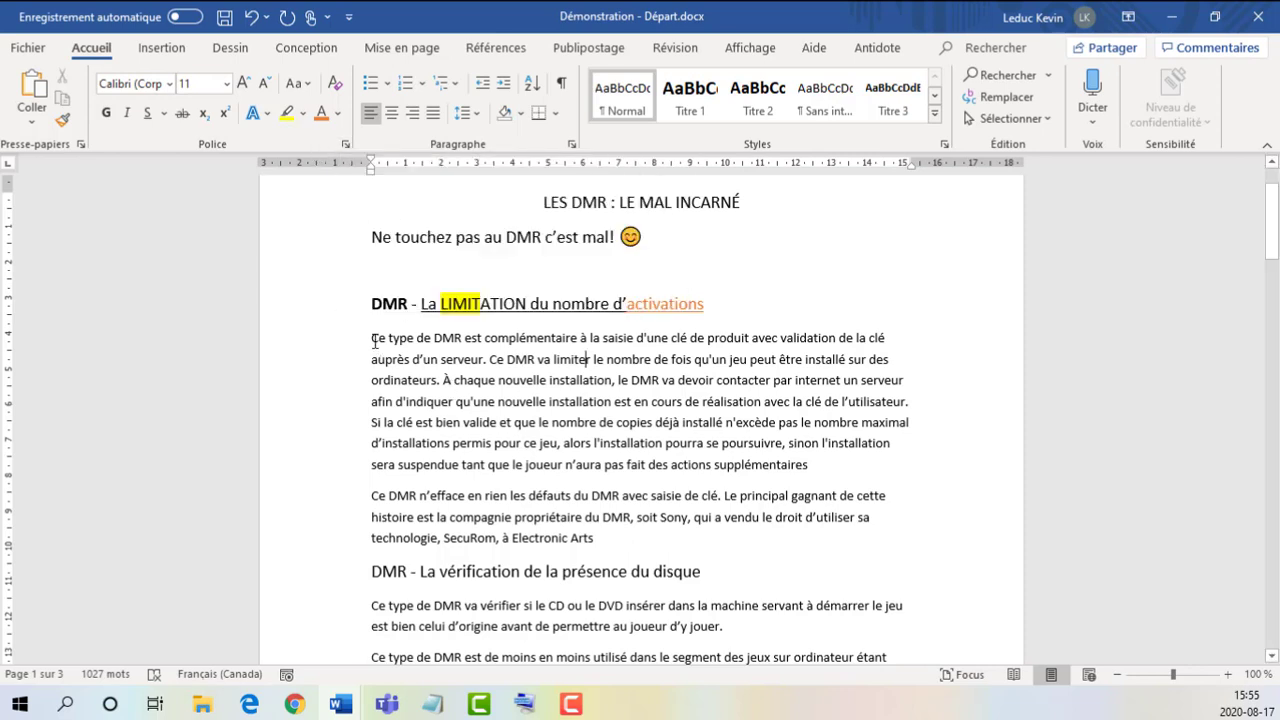
drag(374, 336, 442, 379)
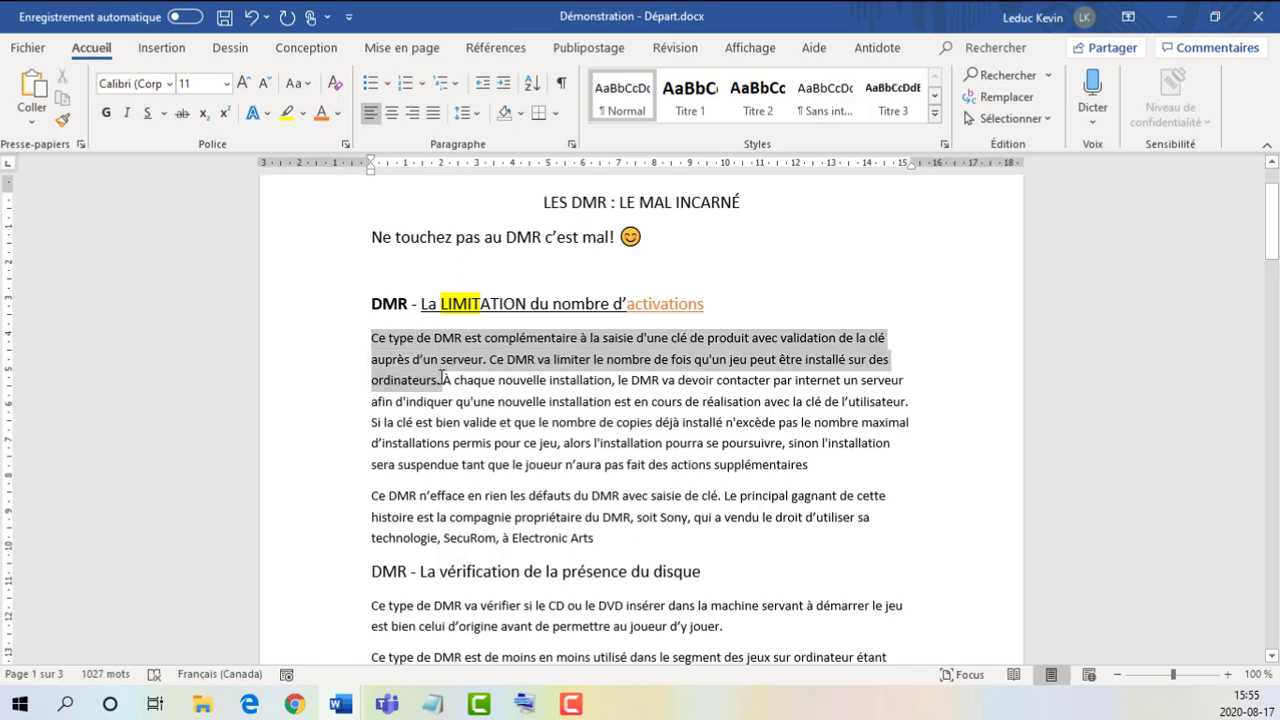
drag(440, 379, 486, 362)
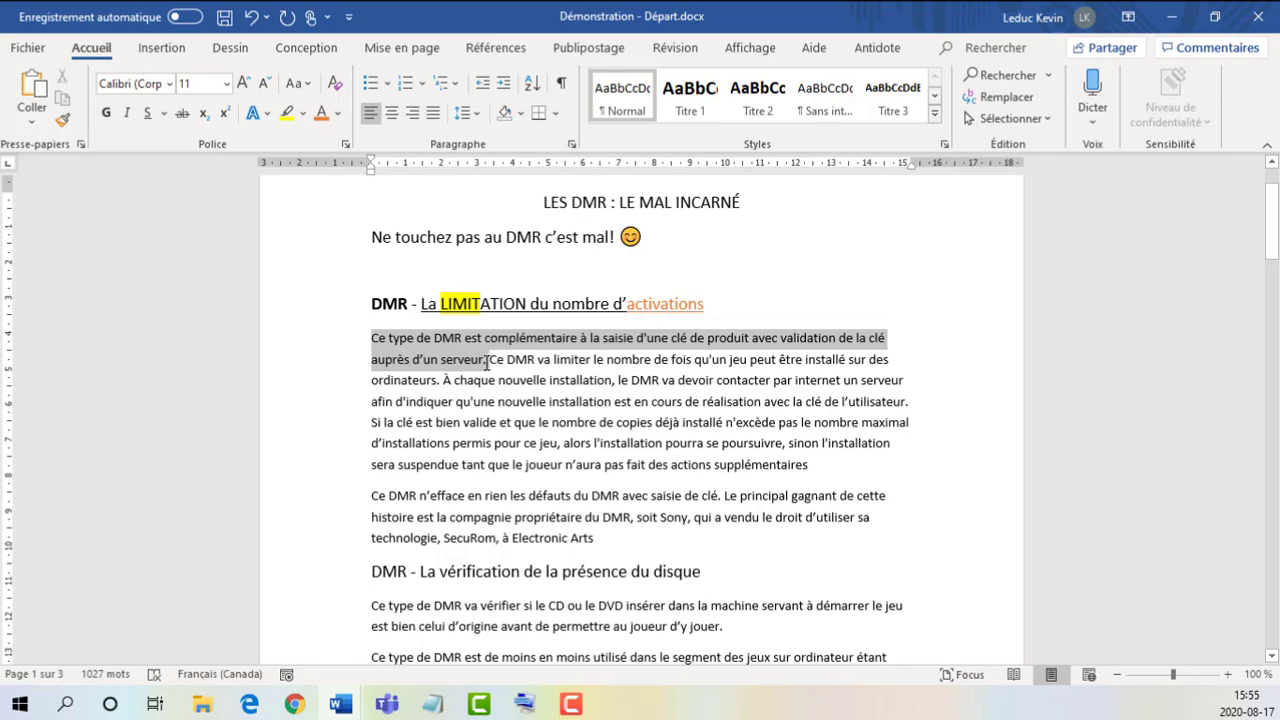
drag(487, 363, 487, 363)
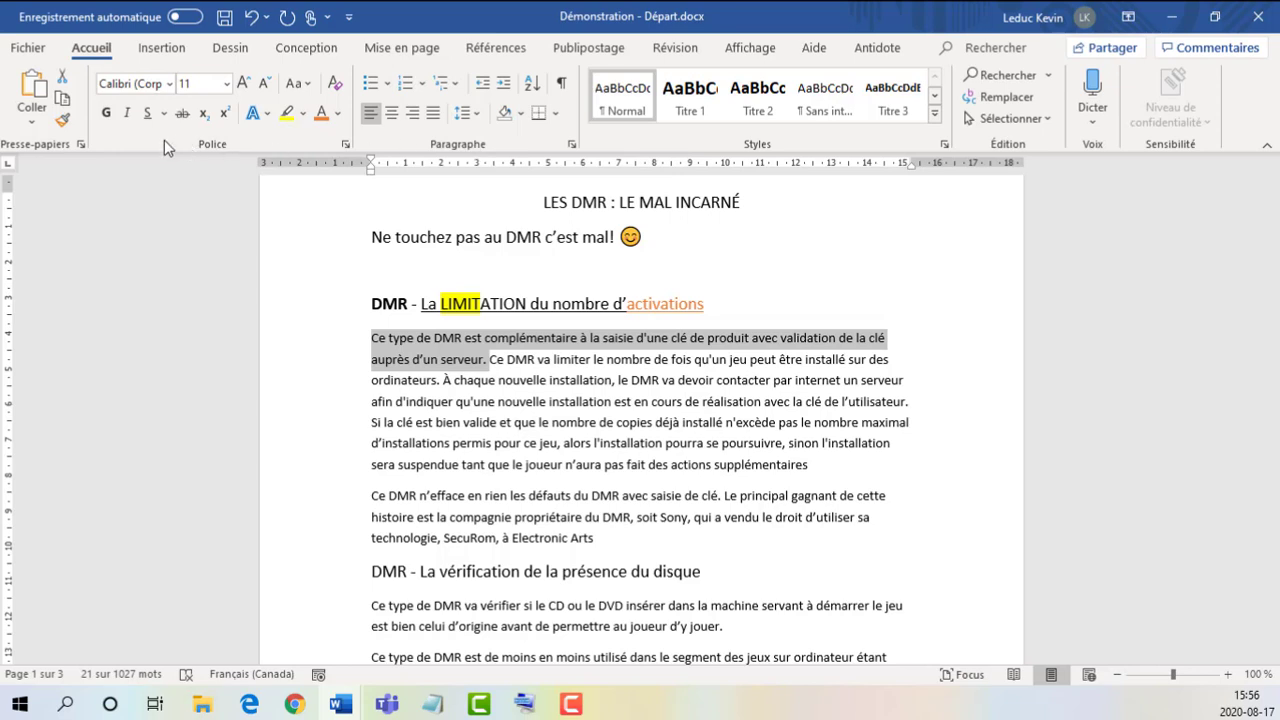
click(344, 143)
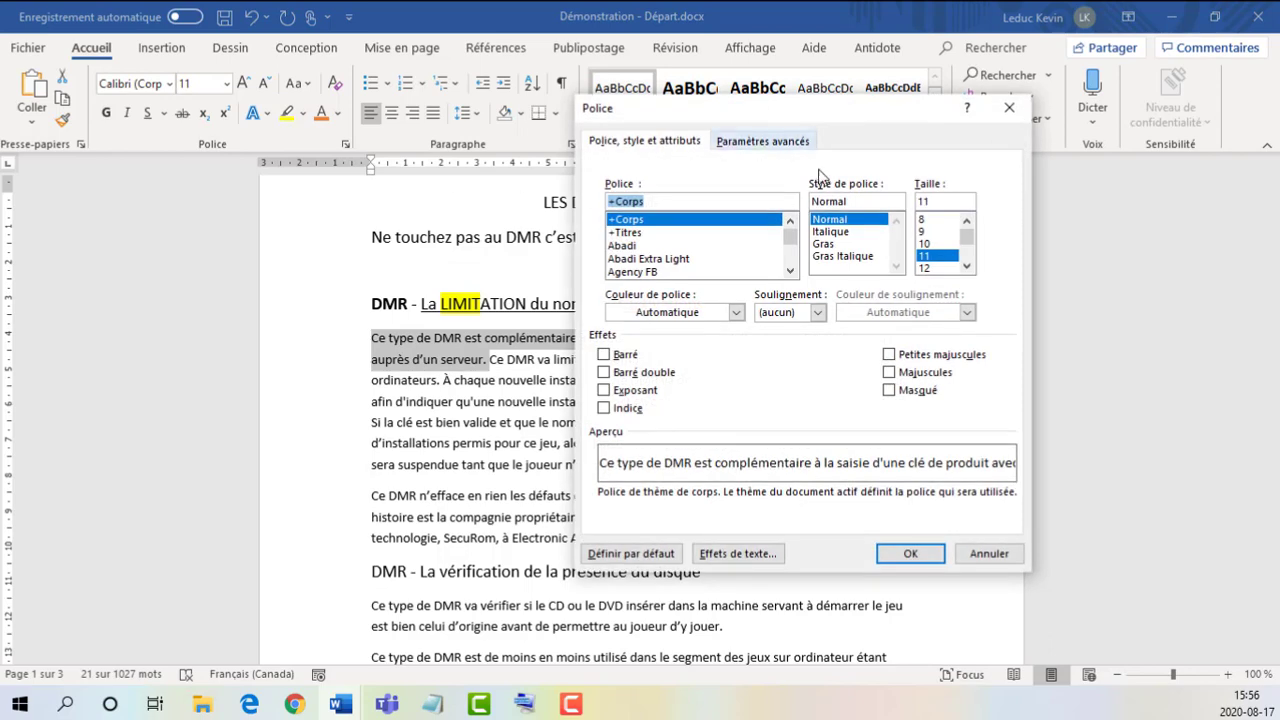
drag(801, 112, 795, 90)
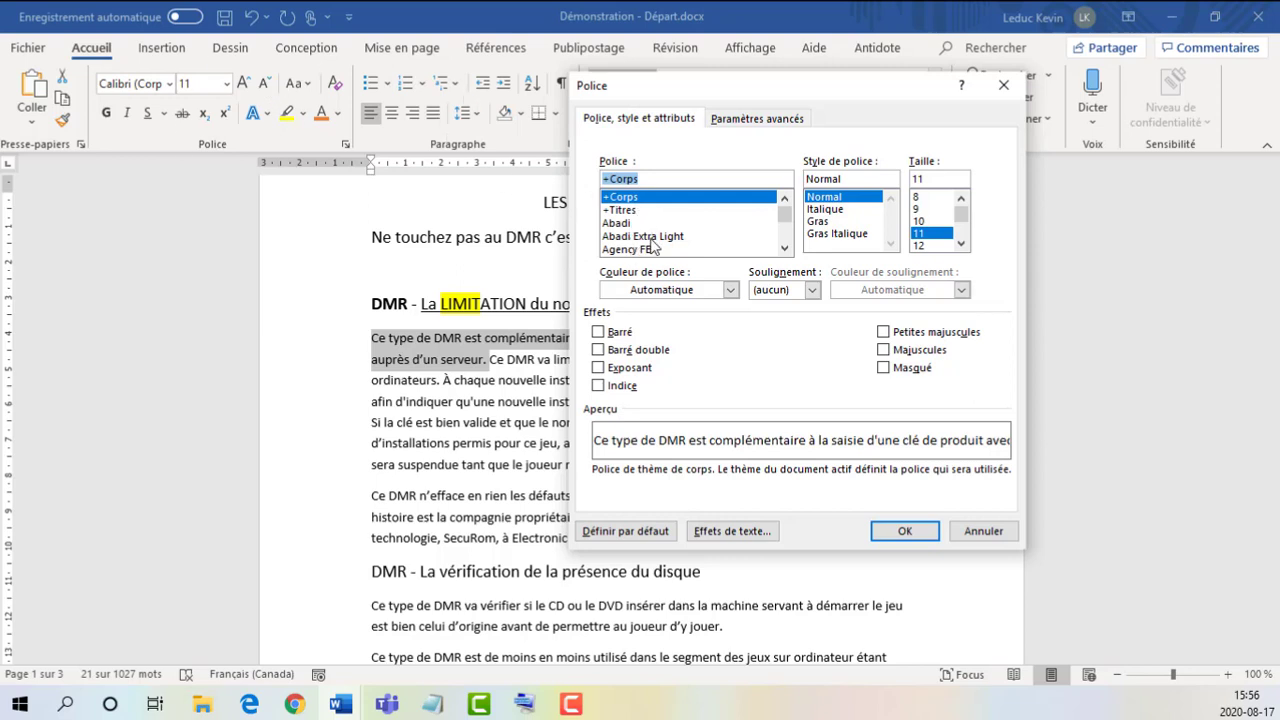
Look through the list of available fonts in the font settings
drag(786, 216, 790, 222)
click(786, 250)
click(786, 250)
click(786, 250)
click(786, 250)
click(786, 250)
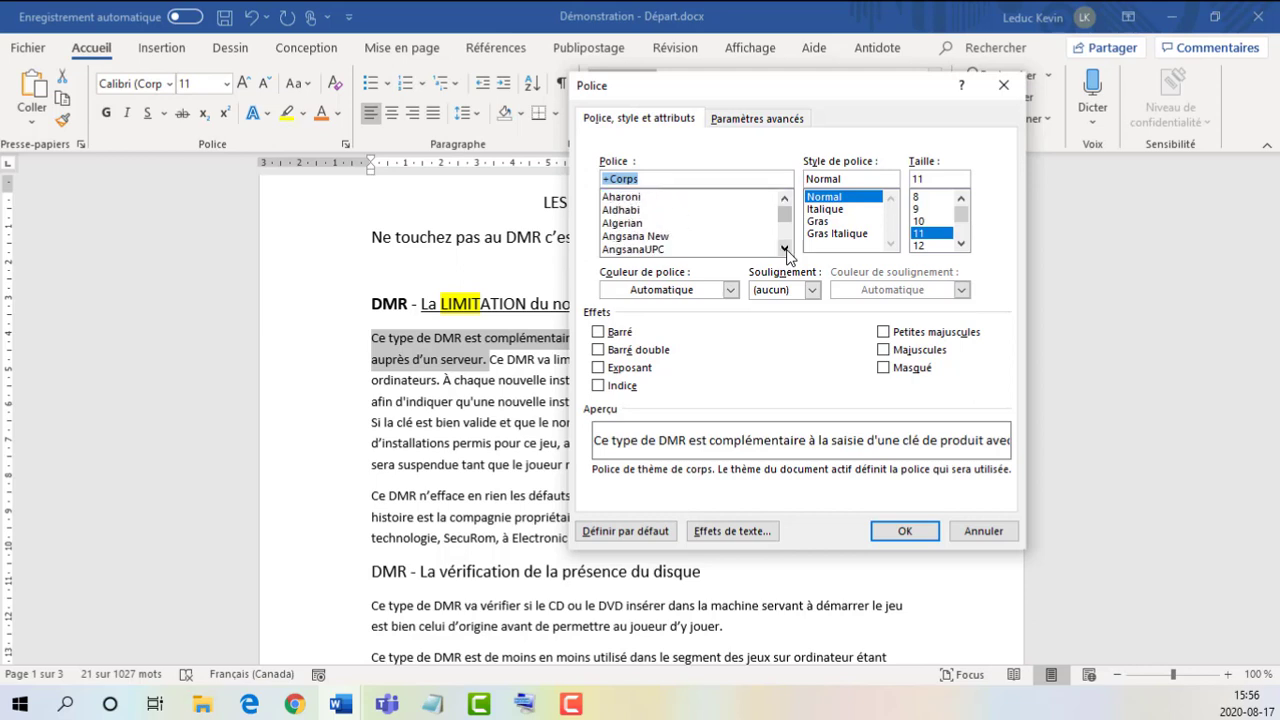
click(786, 250)
click(786, 250)
click(786, 250)
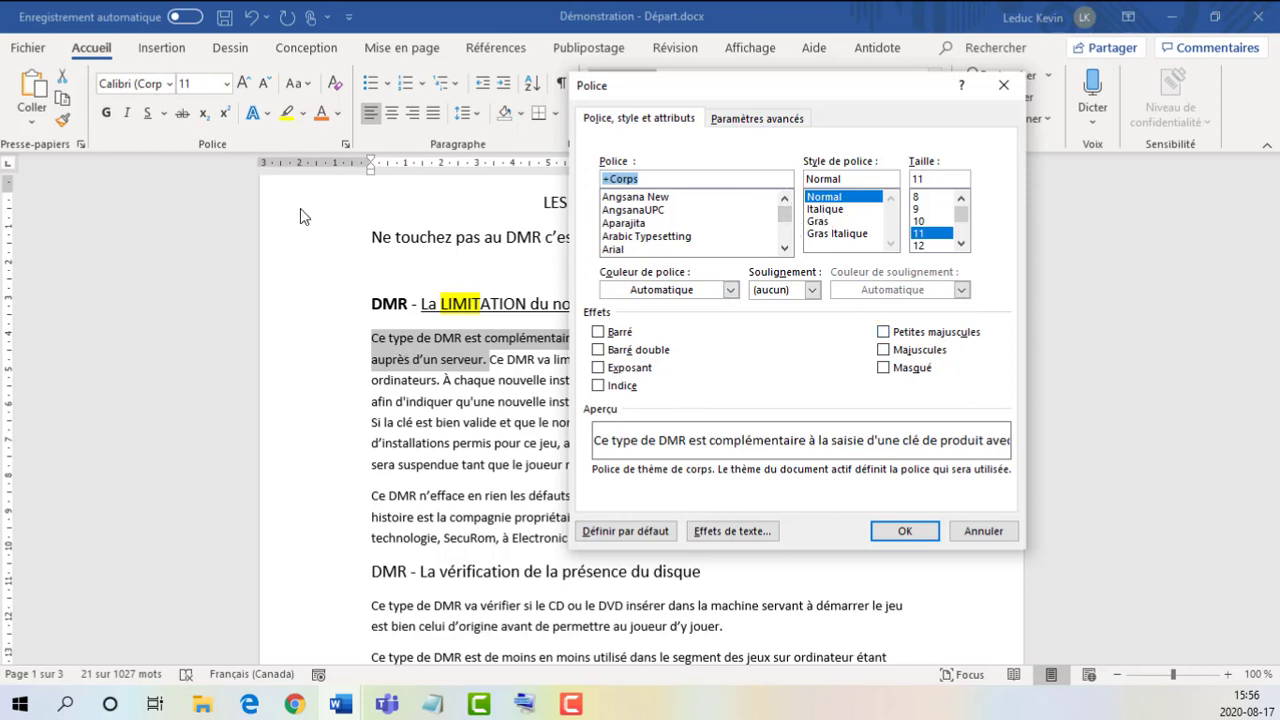
Enable the Barré double and Petites majuscules effects for the selected sentence, and show the advanced character settings
click(599, 350)
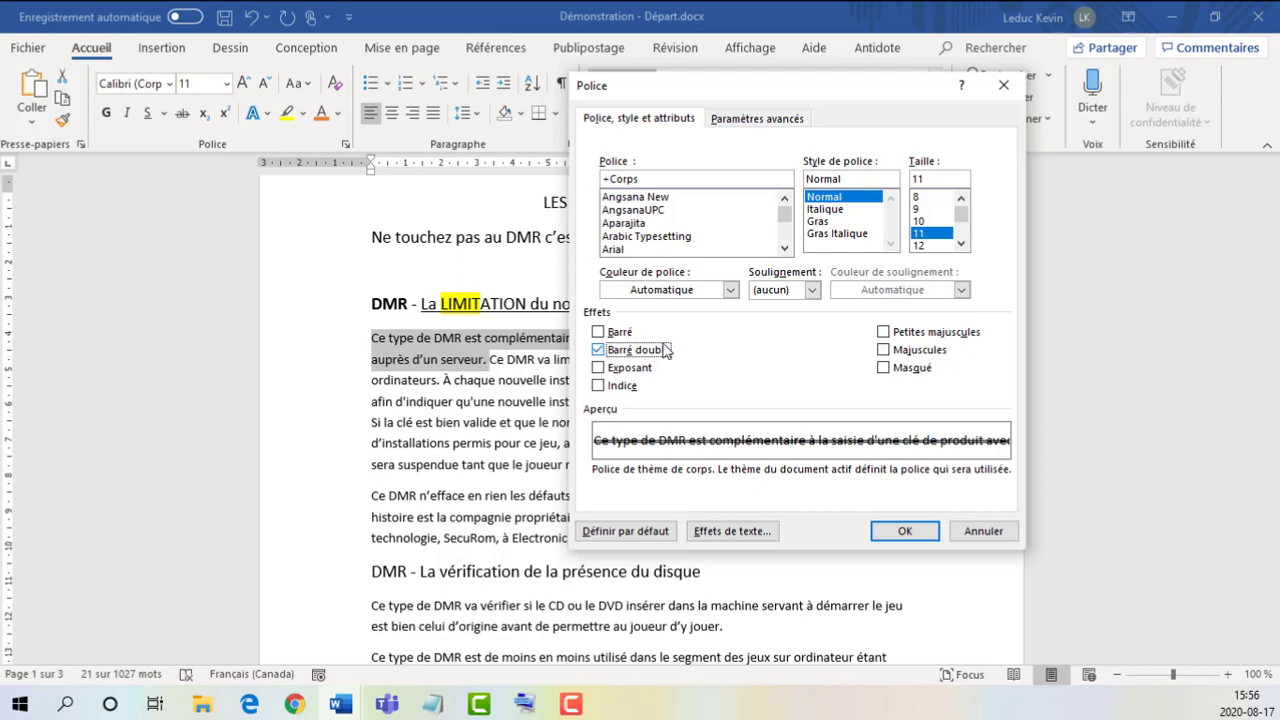
click(886, 335)
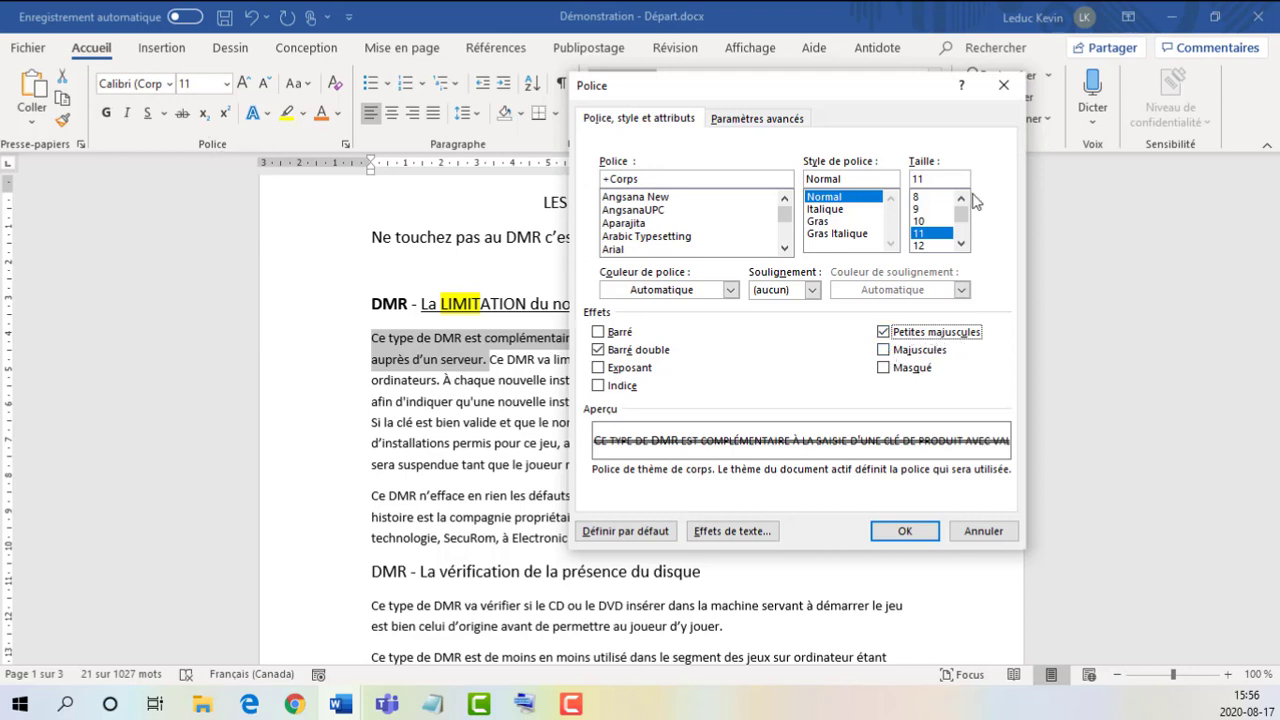
click(748, 121)
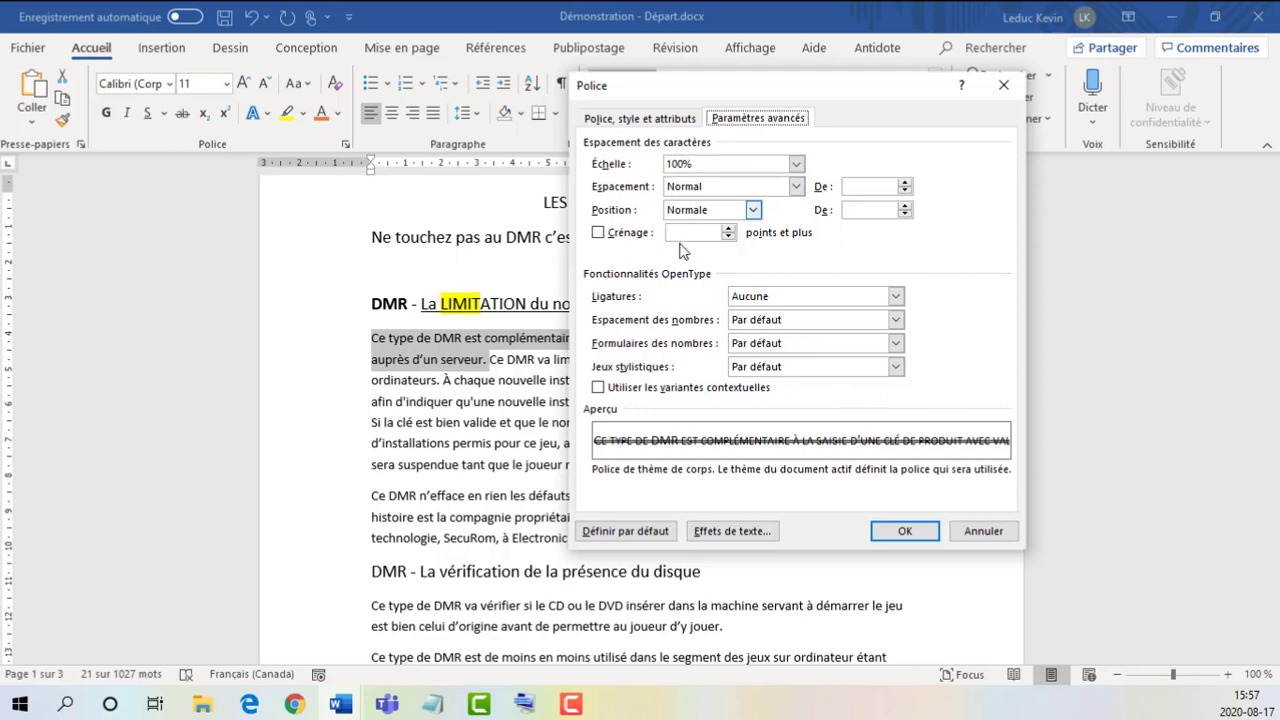
Set the selected sentence's font to Comic Sans MS and apply the font settings, keeping Barré double and Petites majuscules
click(651, 124)
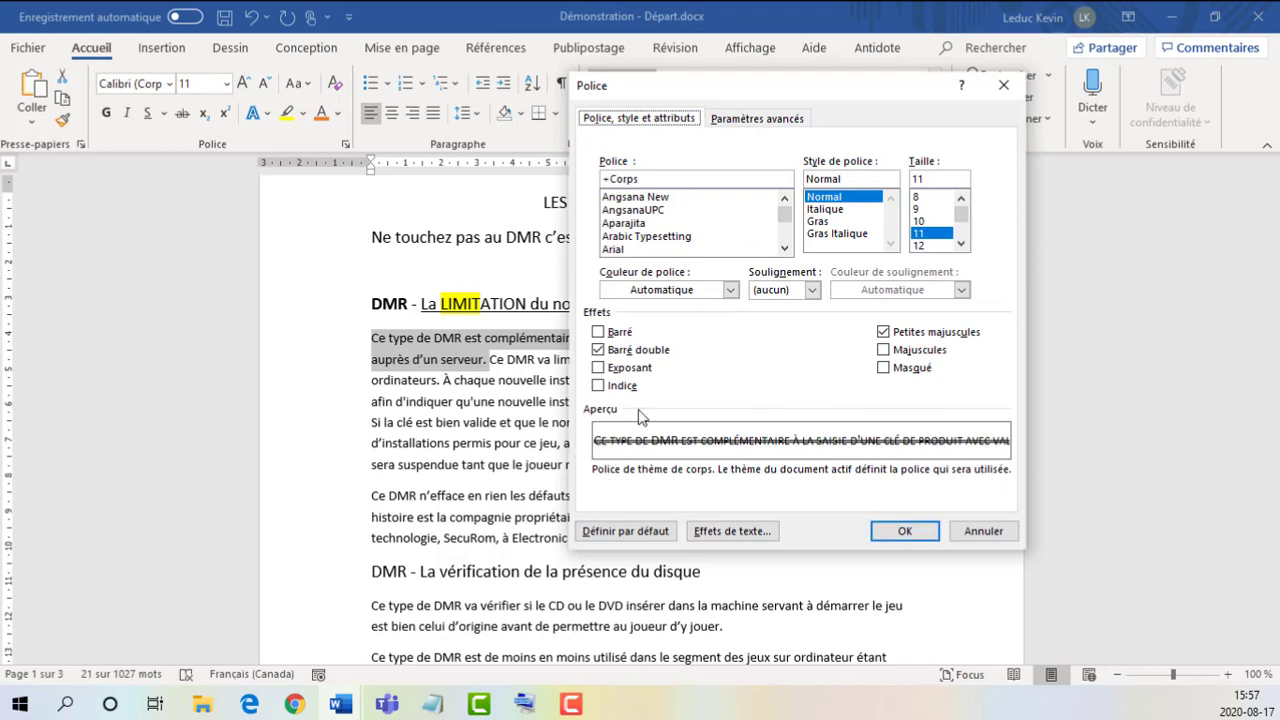
drag(787, 222, 786, 196)
key(Tab)
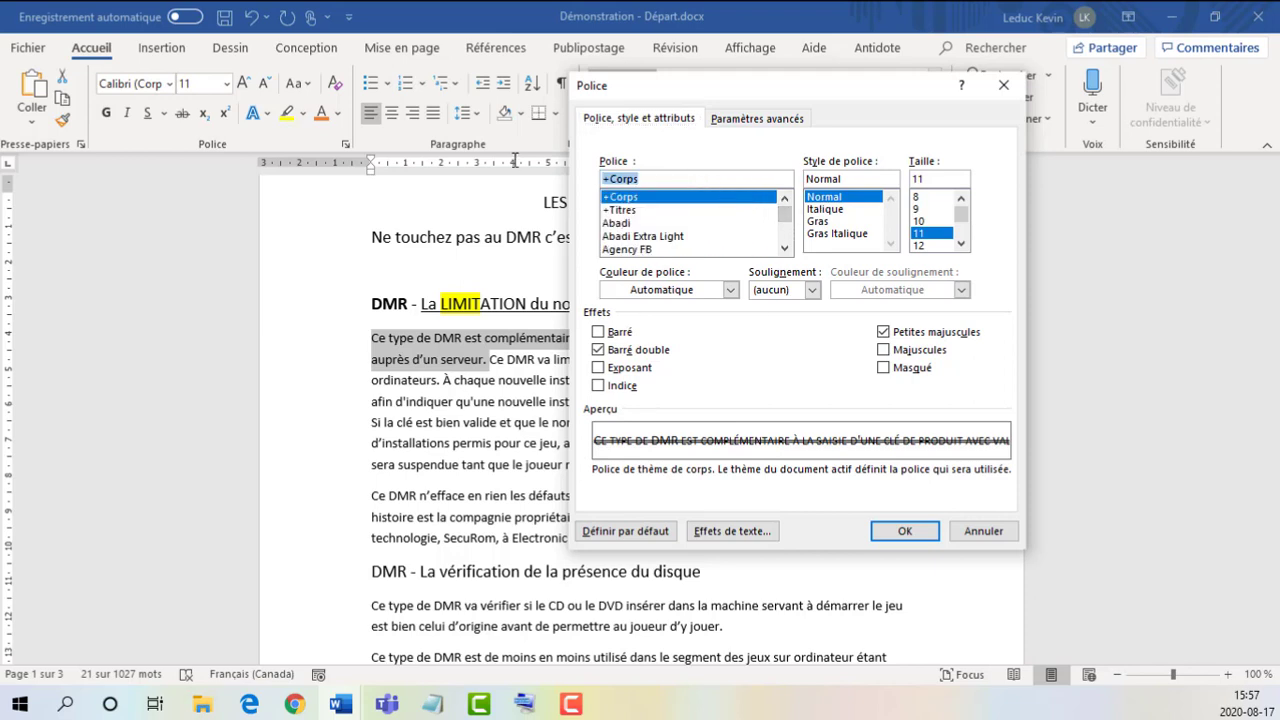
text(Comic)
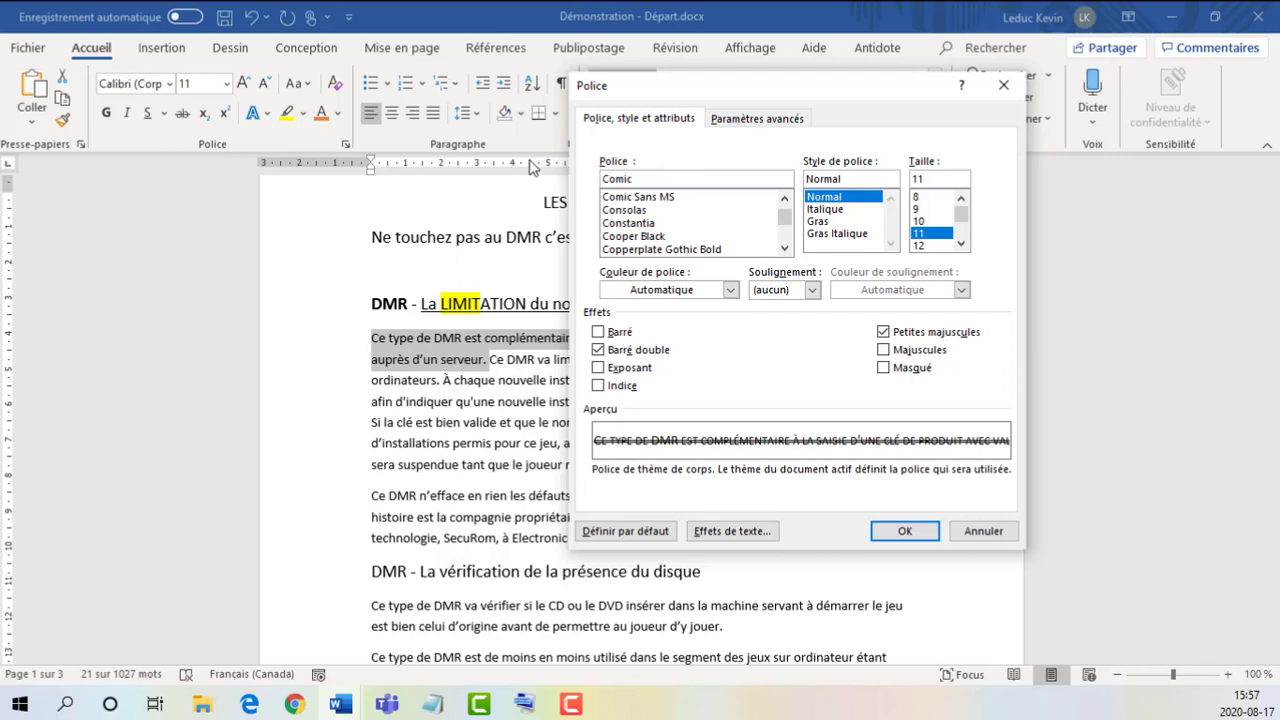
click(660, 197)
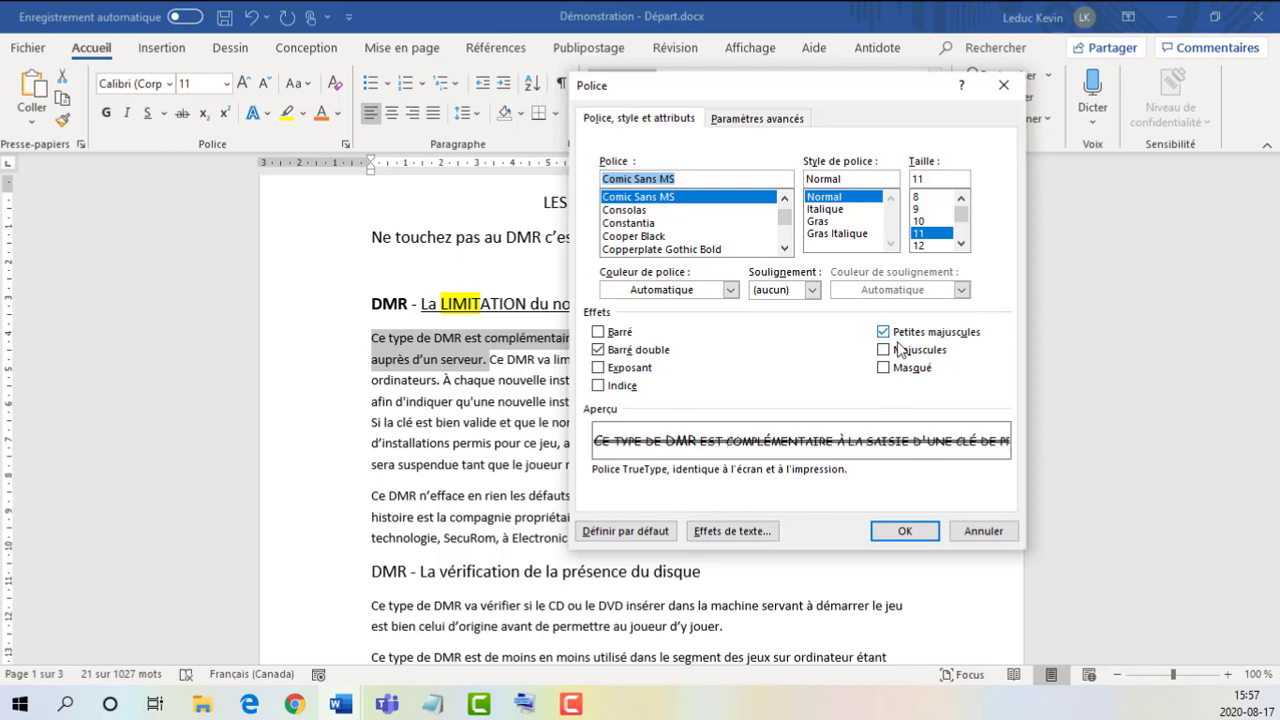
click(904, 531)
Select the struck-through sentence below the first heading, grow its font size two increments to 14, and shrink it back to 11
click(371, 341)
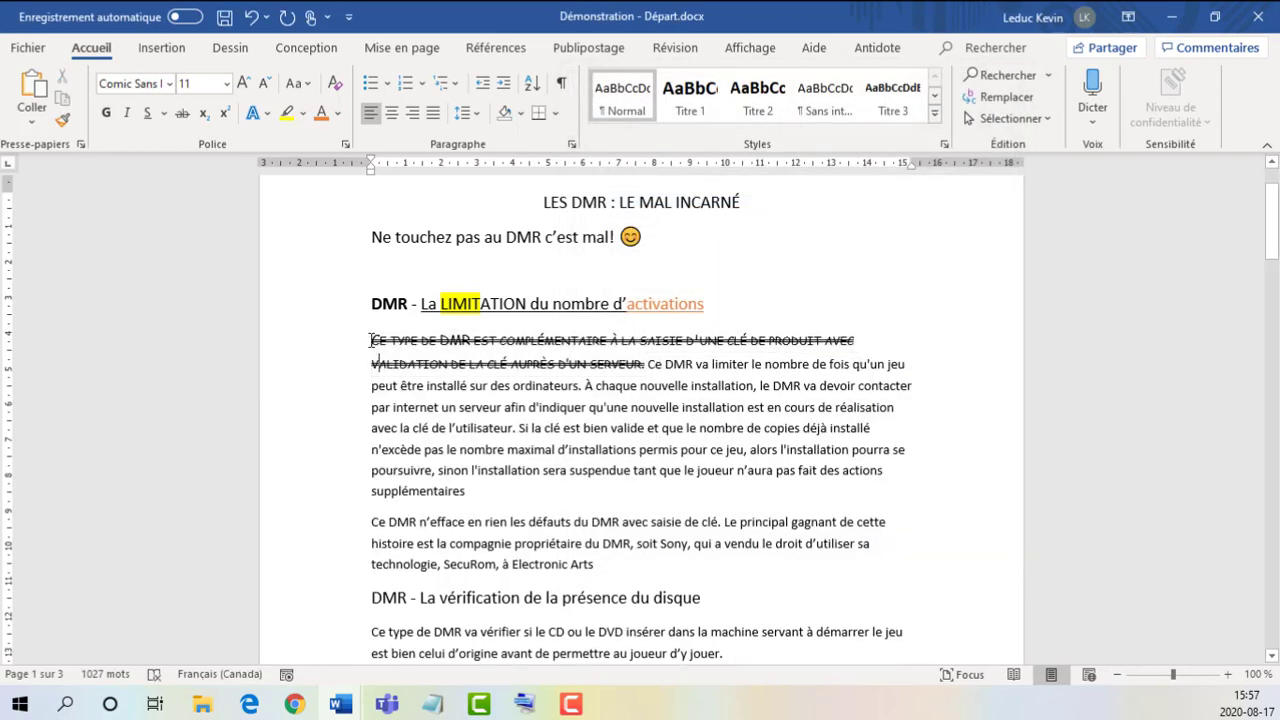
drag(371, 341, 643, 366)
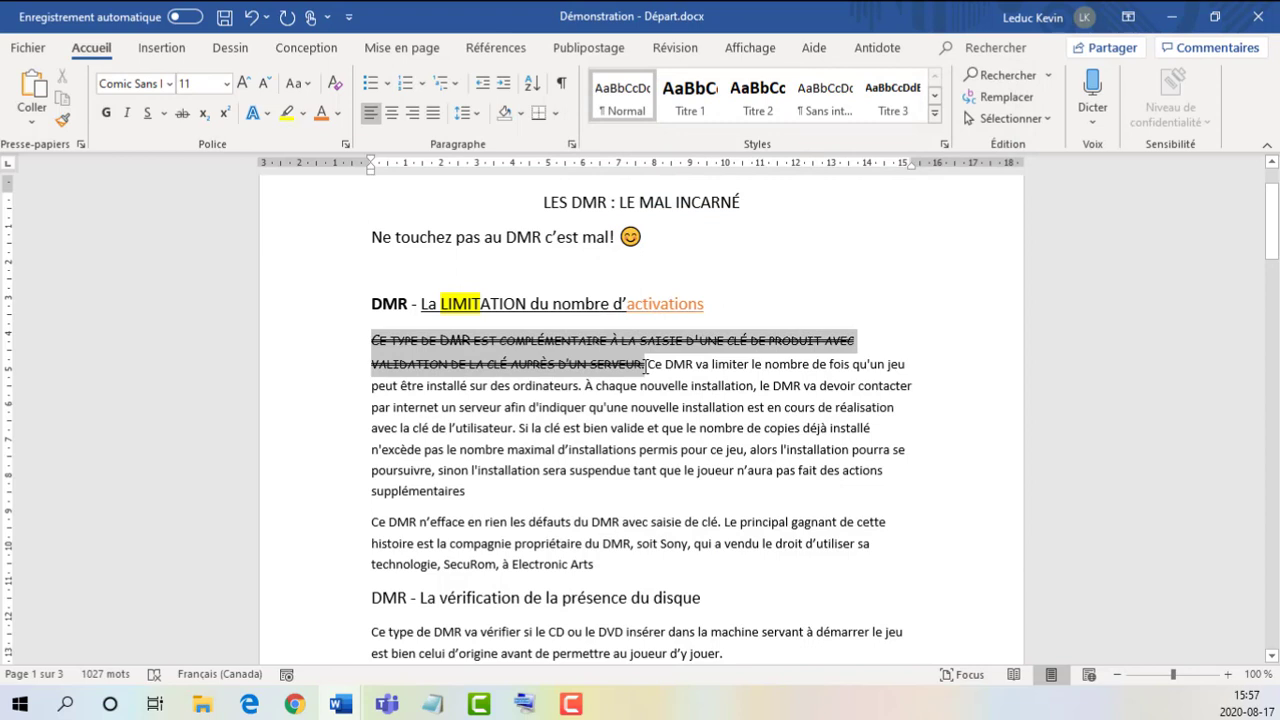
click(645, 366)
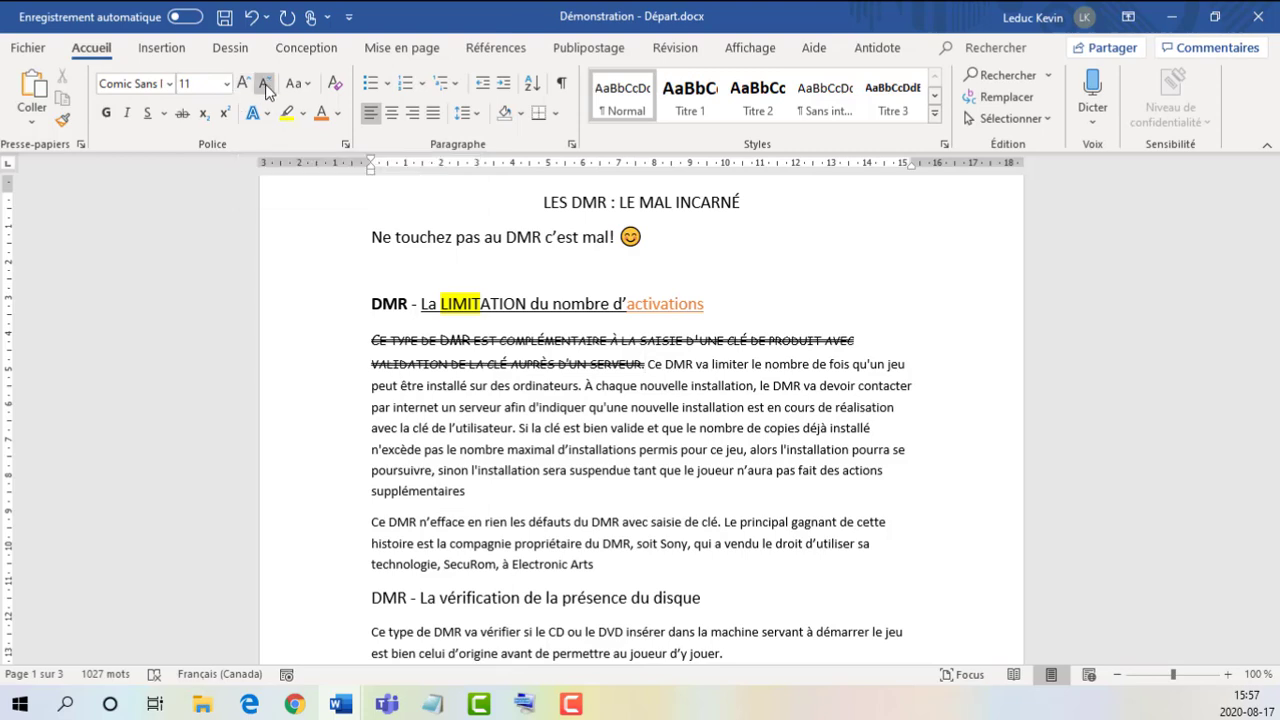
click(227, 84)
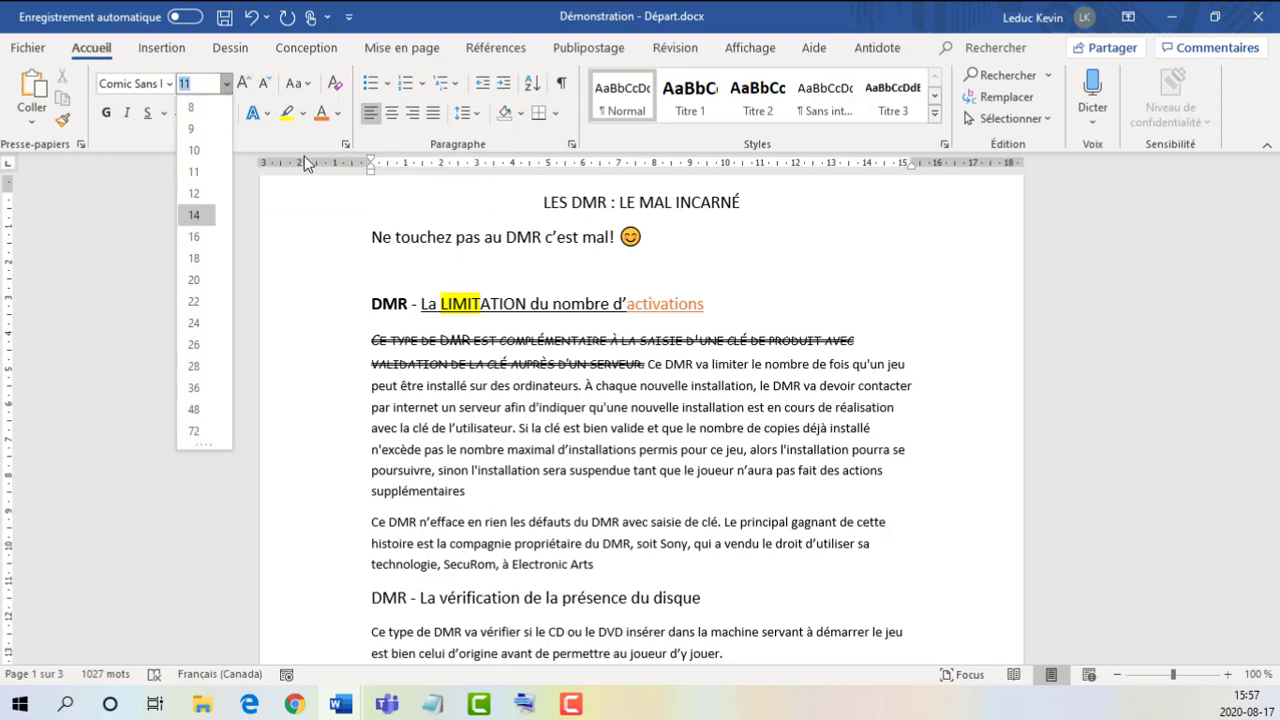
click(646, 364)
drag(646, 364, 365, 347)
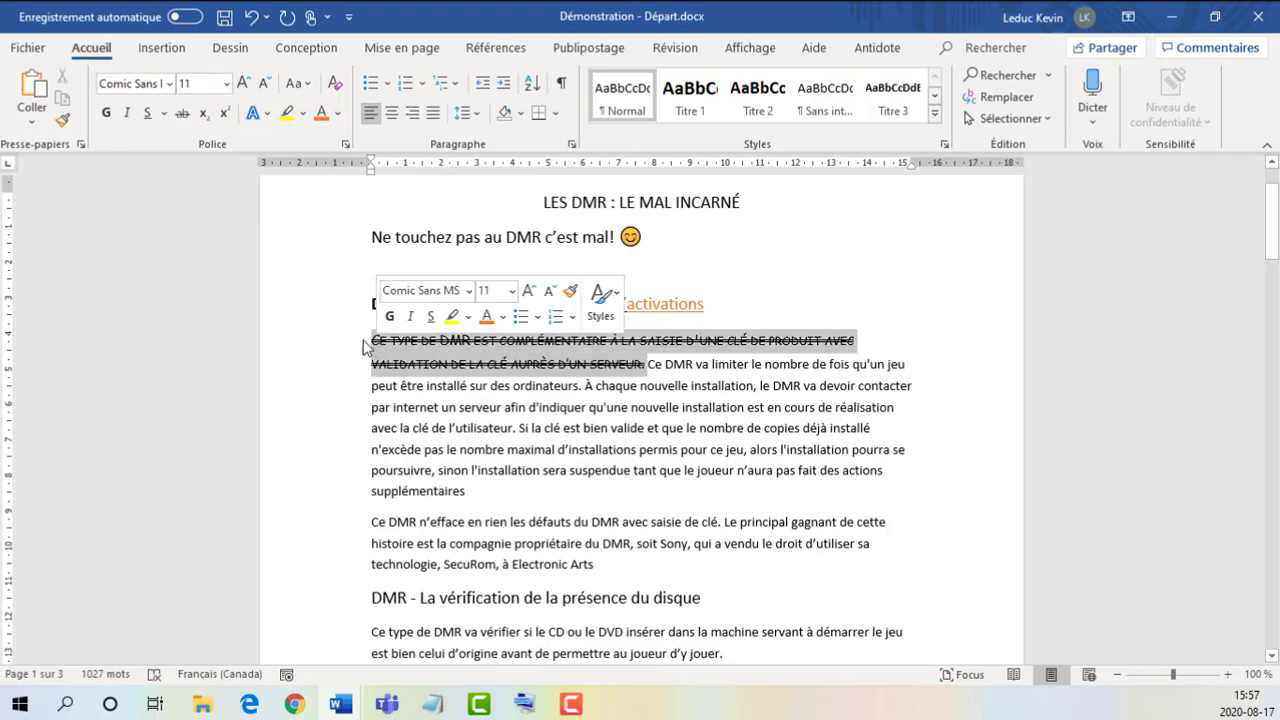
click(243, 83)
click(243, 83)
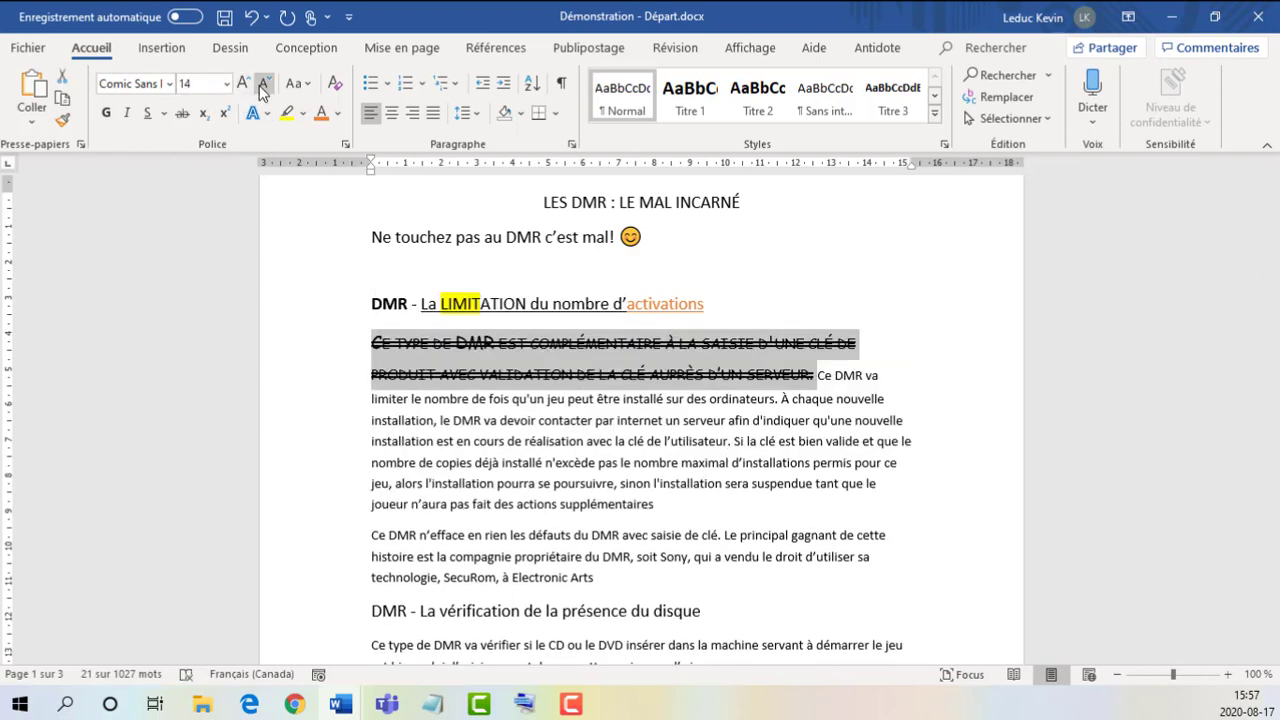
click(263, 84)
click(263, 84)
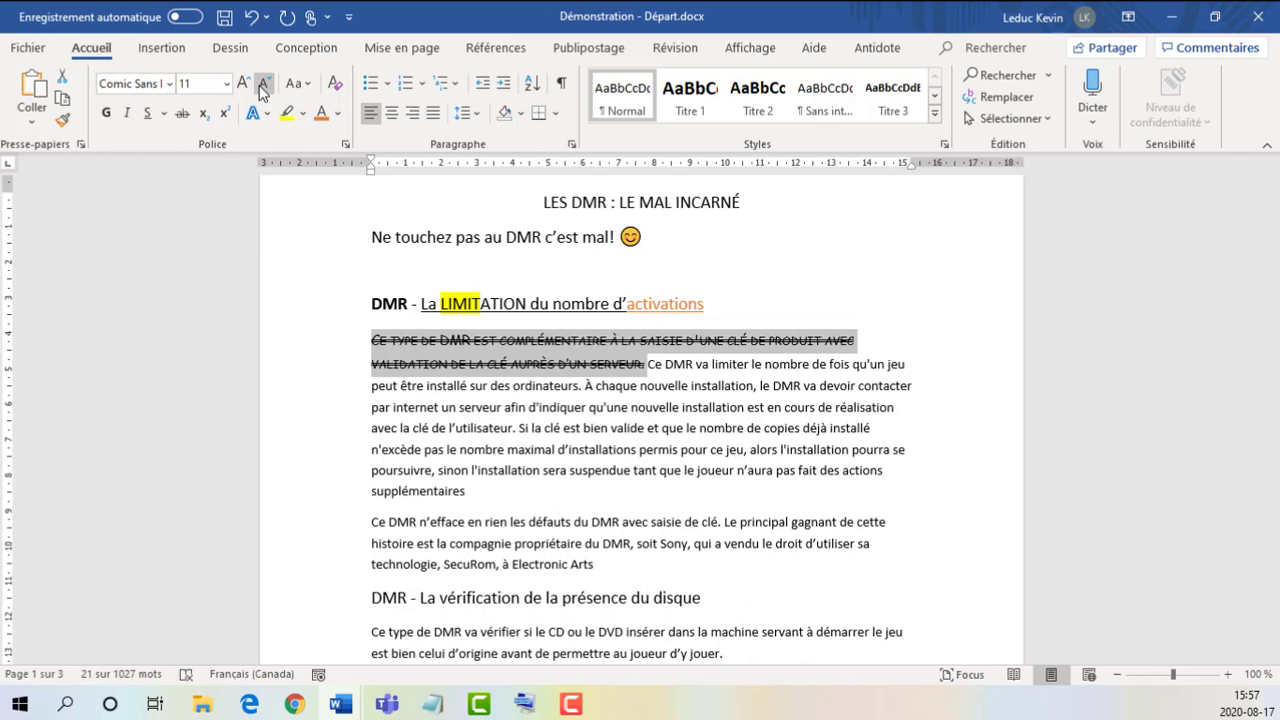
Clear all formatting from the selected first sentence and deselect it
click(336, 86)
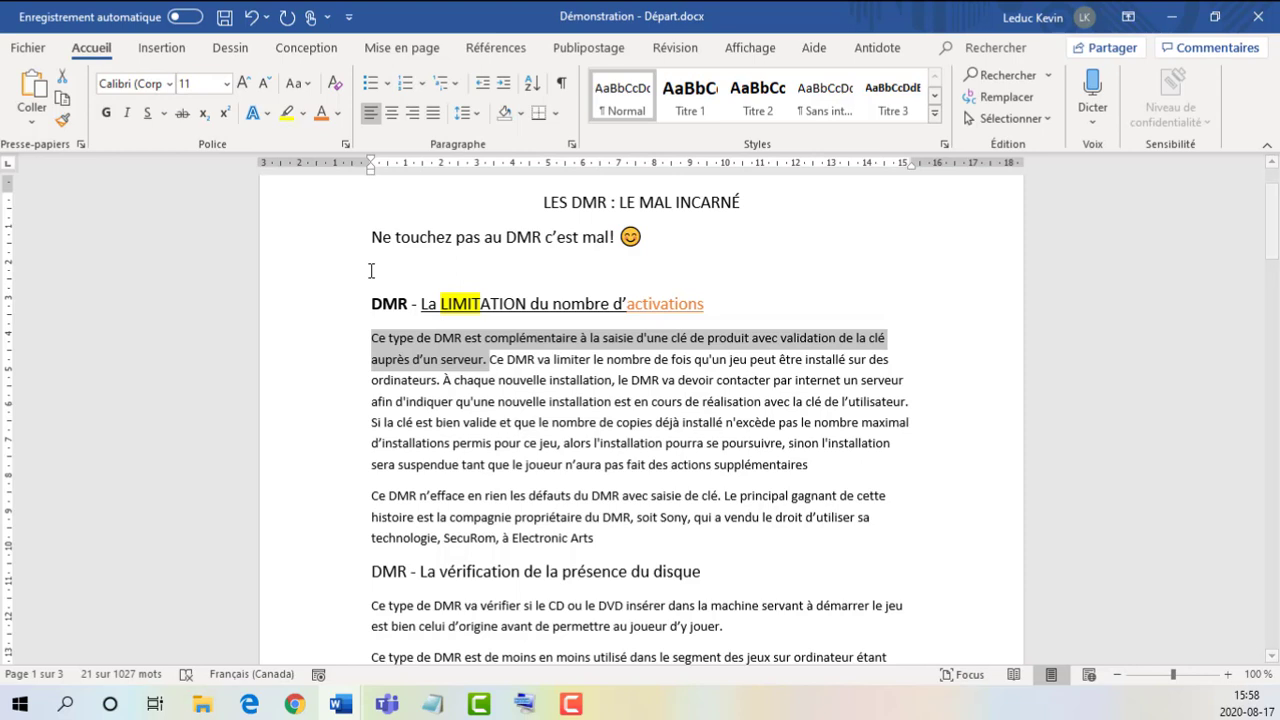
click(377, 340)
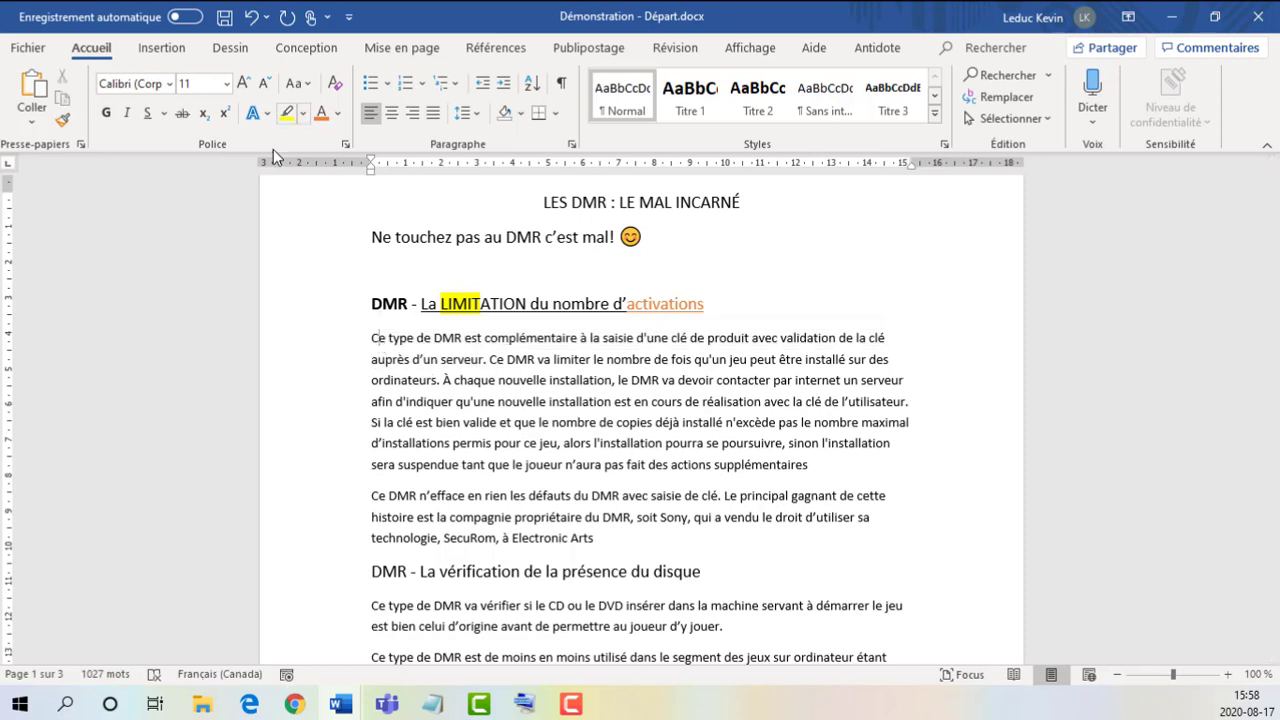